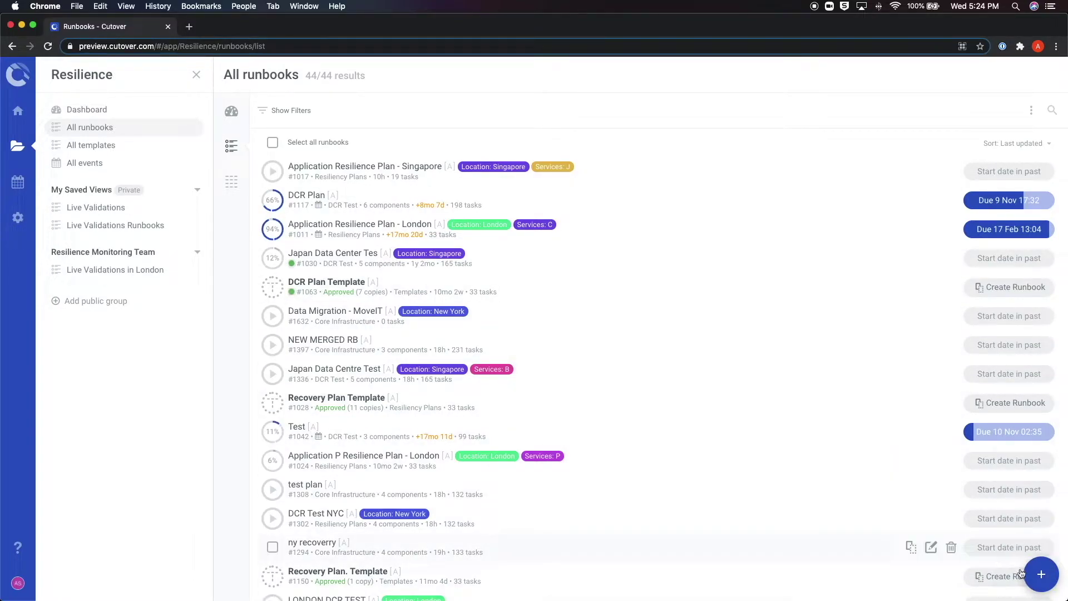
# Create runbook 'Demo - Resilience' in the Resiliency Plans folder, scheduled to start 25 Feb 2021
pyautogui.click(1040, 578)
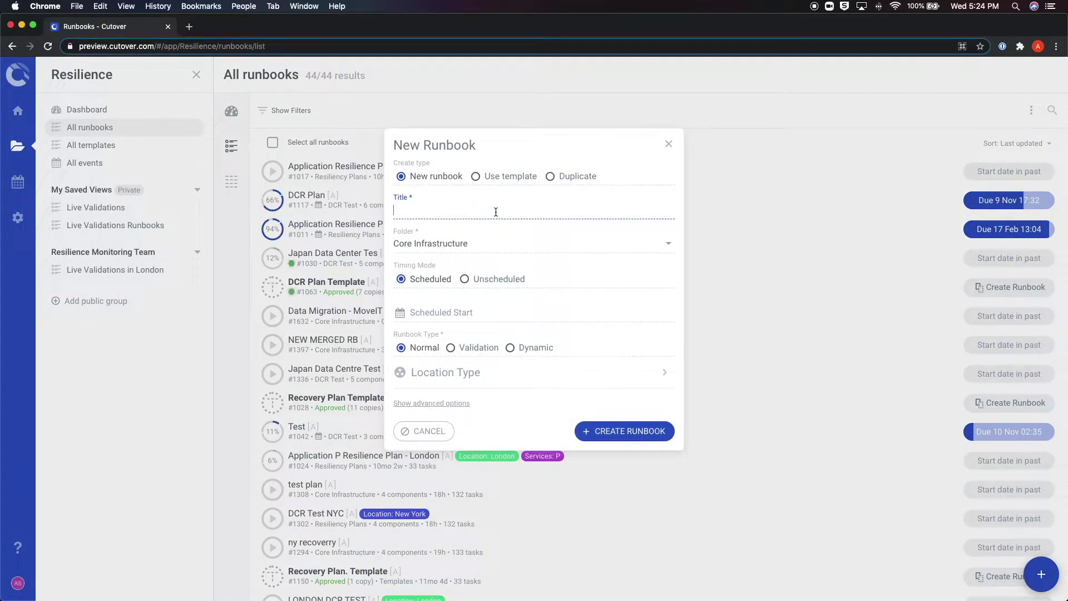
pyautogui.write('Demo - Resilience')
pyautogui.click(470, 244)
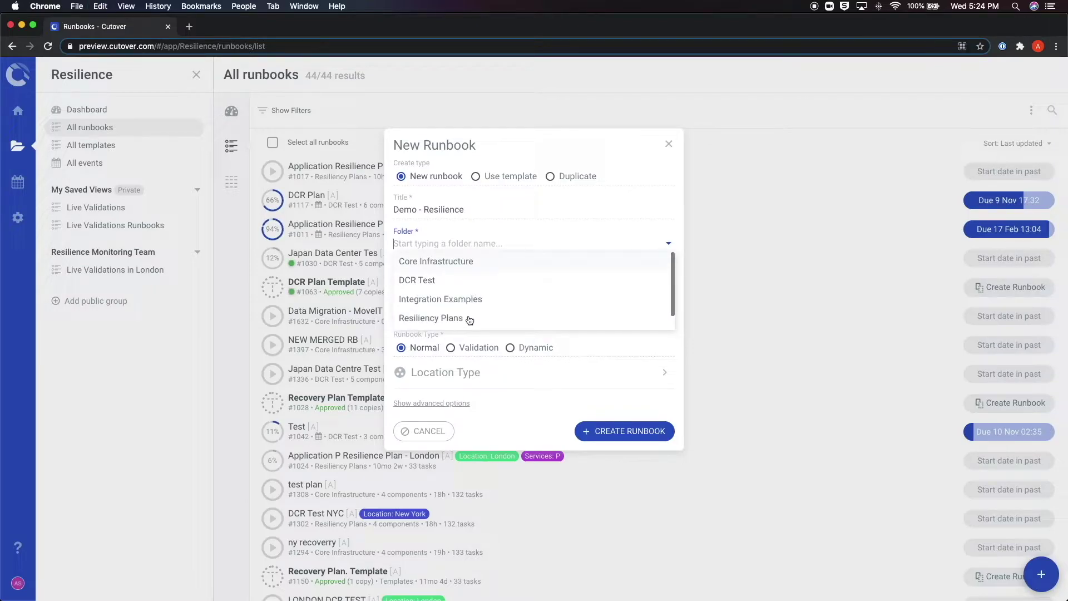
pyautogui.scroll(-1, 466, 315)
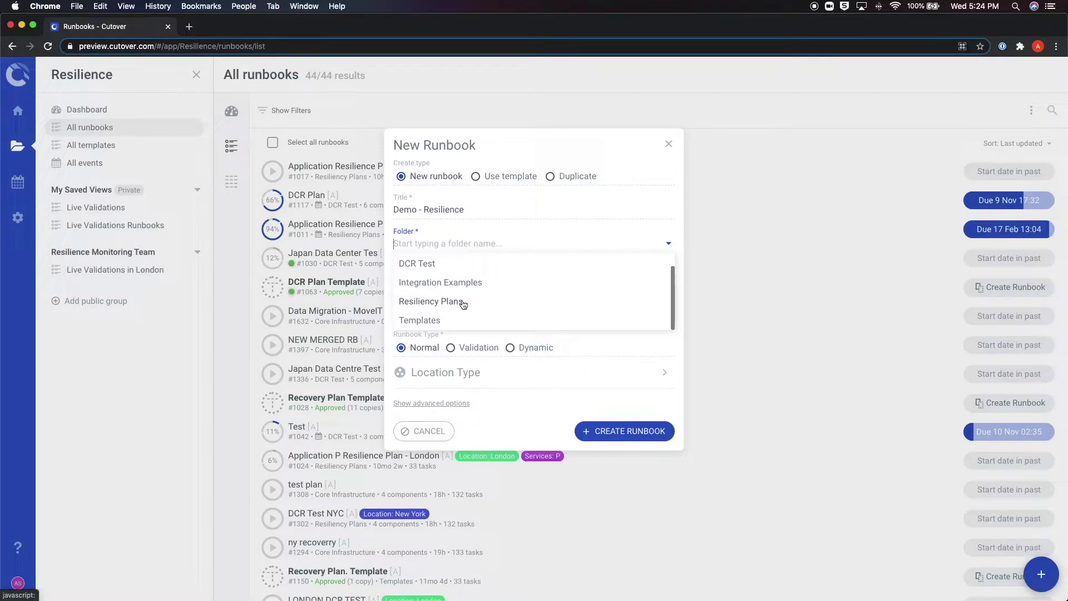
pyautogui.click(461, 301)
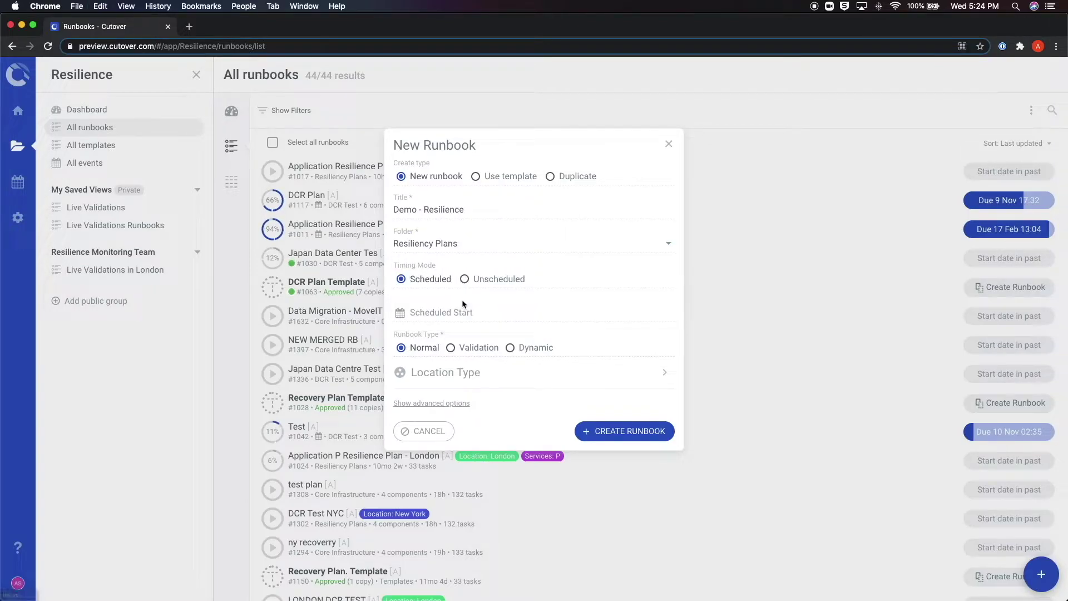
pyautogui.click(425, 321)
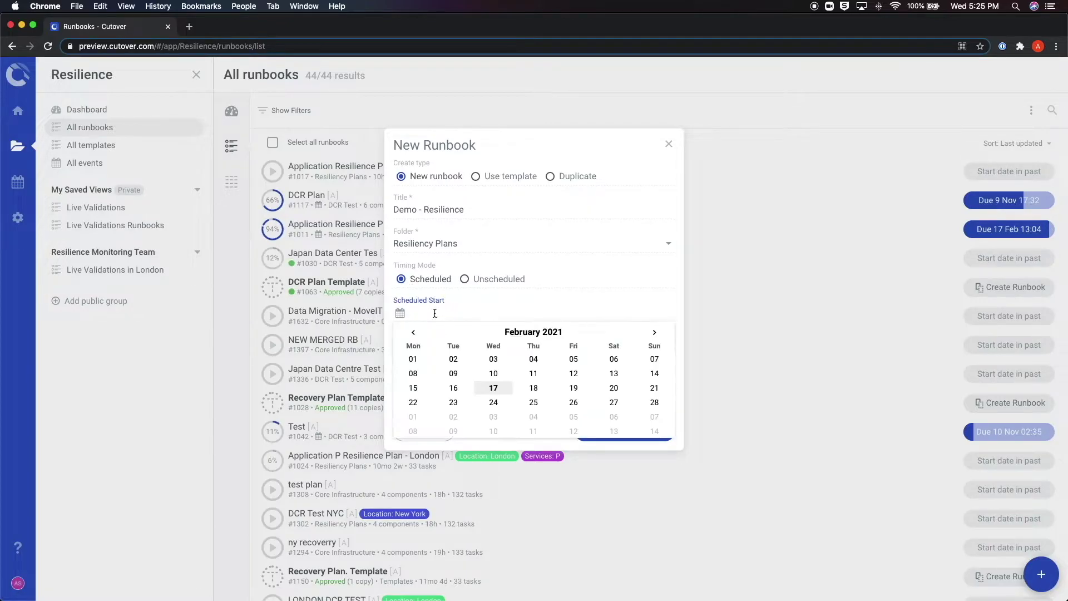
pyautogui.click(534, 404)
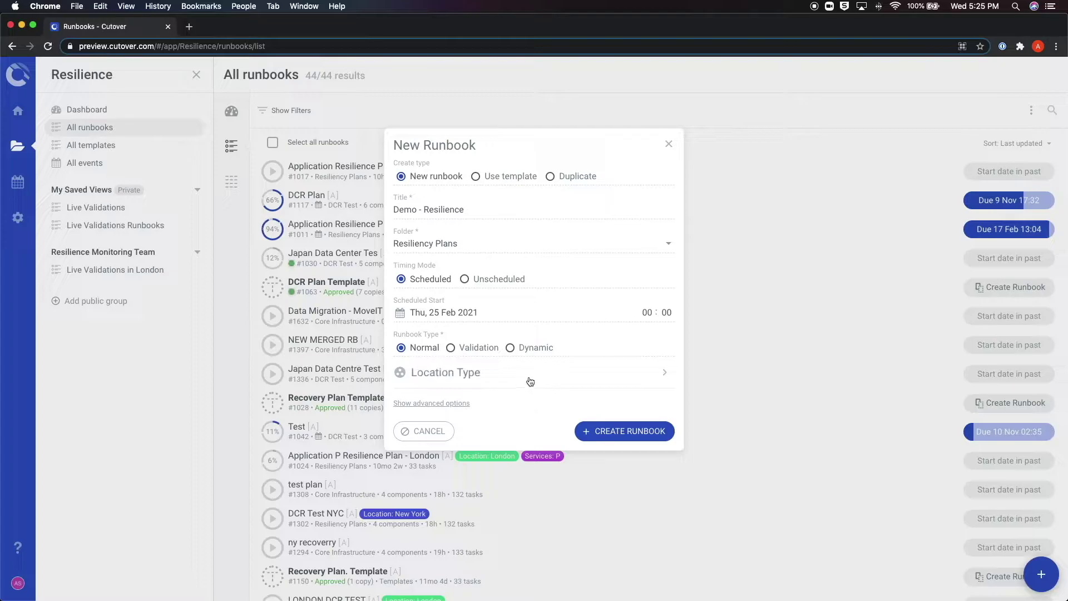
pyautogui.click(464, 347)
pyautogui.click(546, 383)
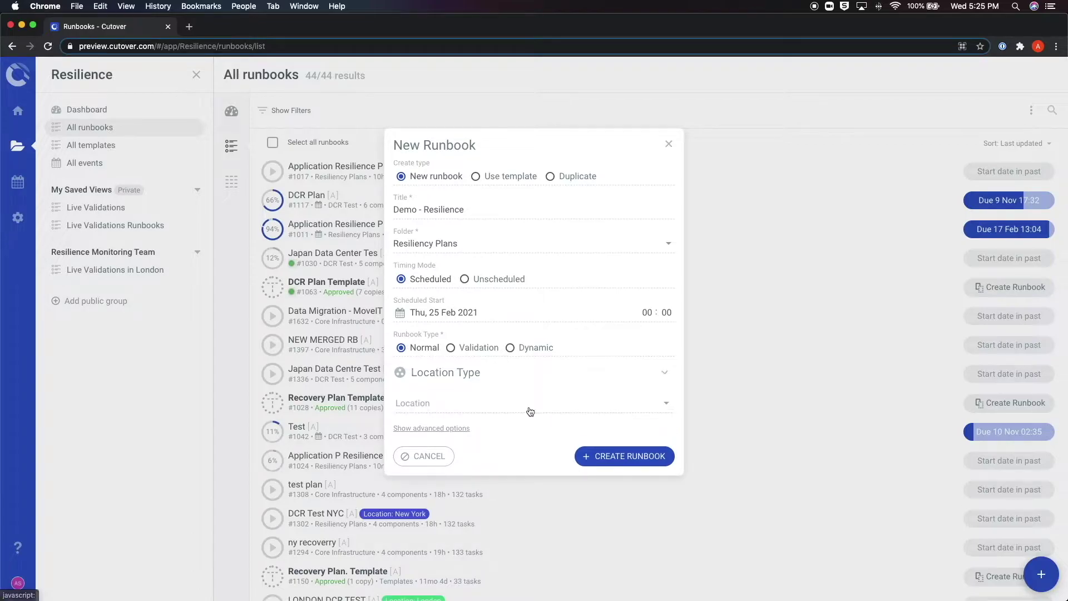
pyautogui.click(542, 371)
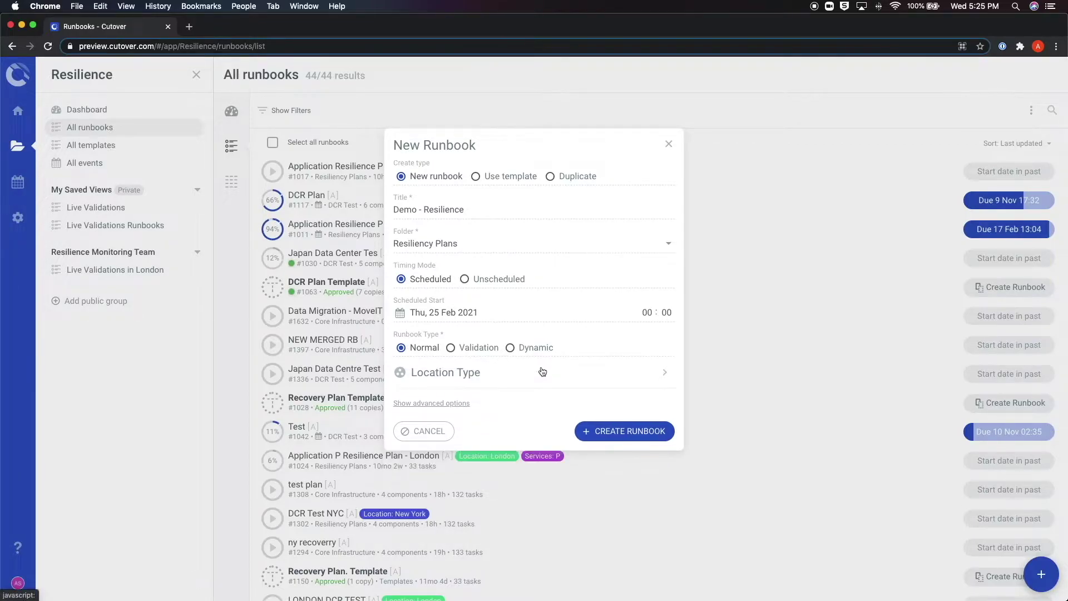
pyautogui.click(622, 432)
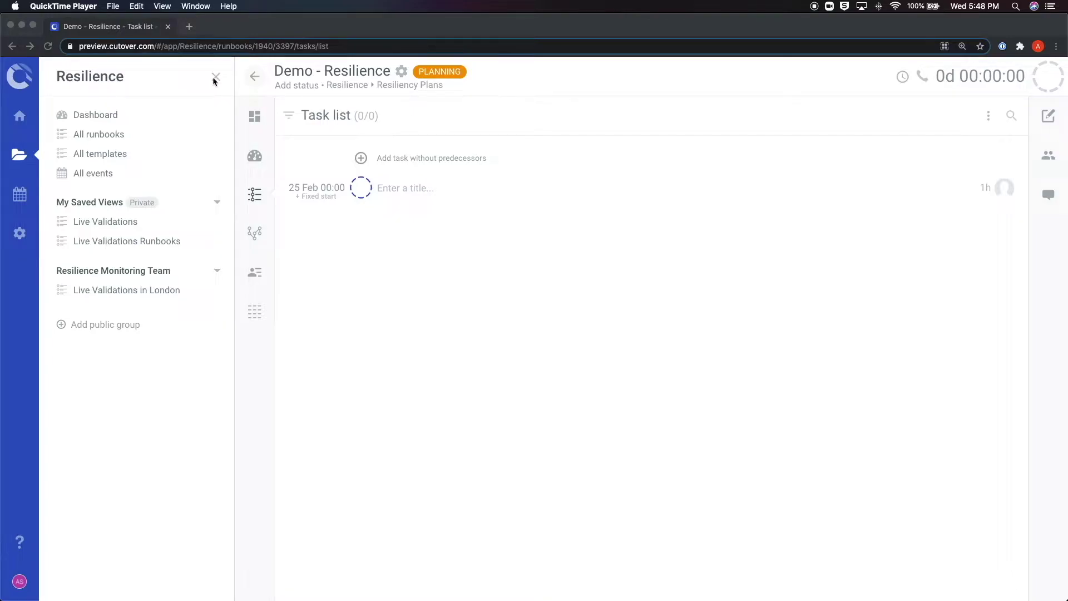
# Close the Resilience navigation sidebar, reopen it, and close it again
pyautogui.click(212, 77)
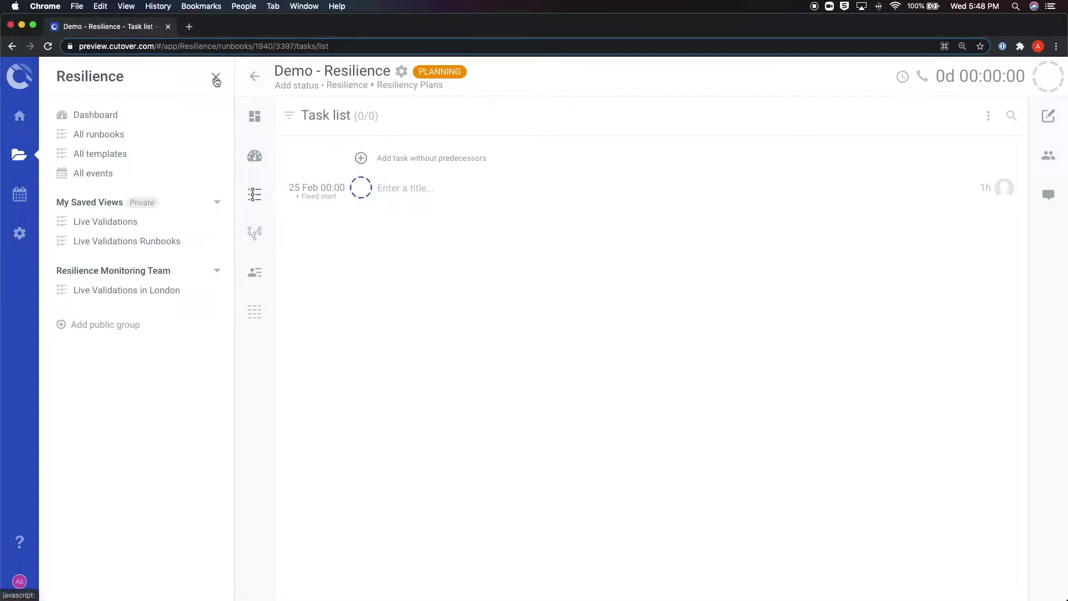
pyautogui.click(216, 78)
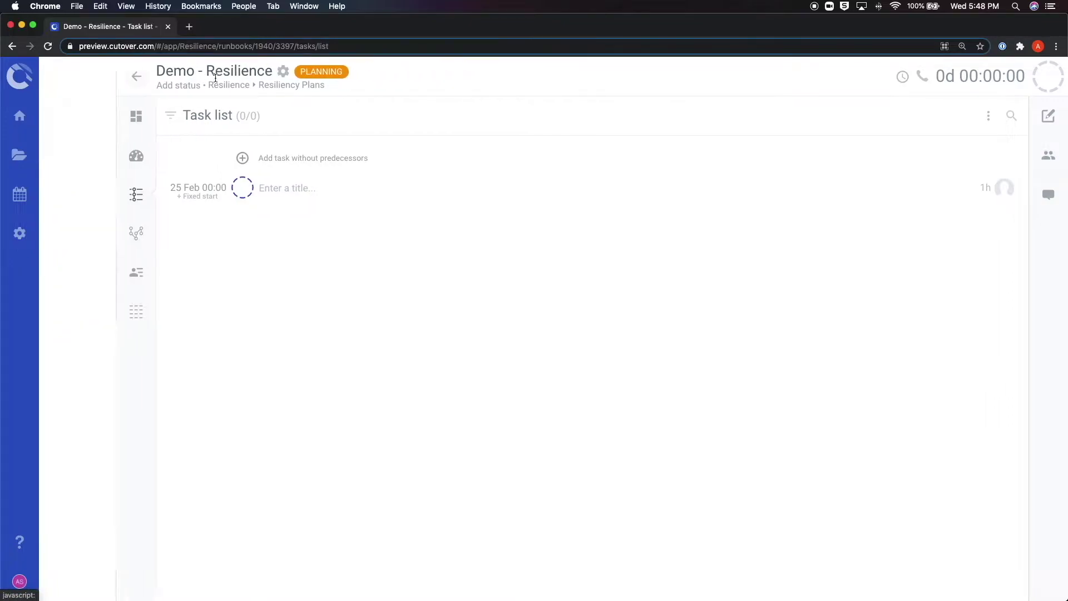
pyautogui.click(20, 158)
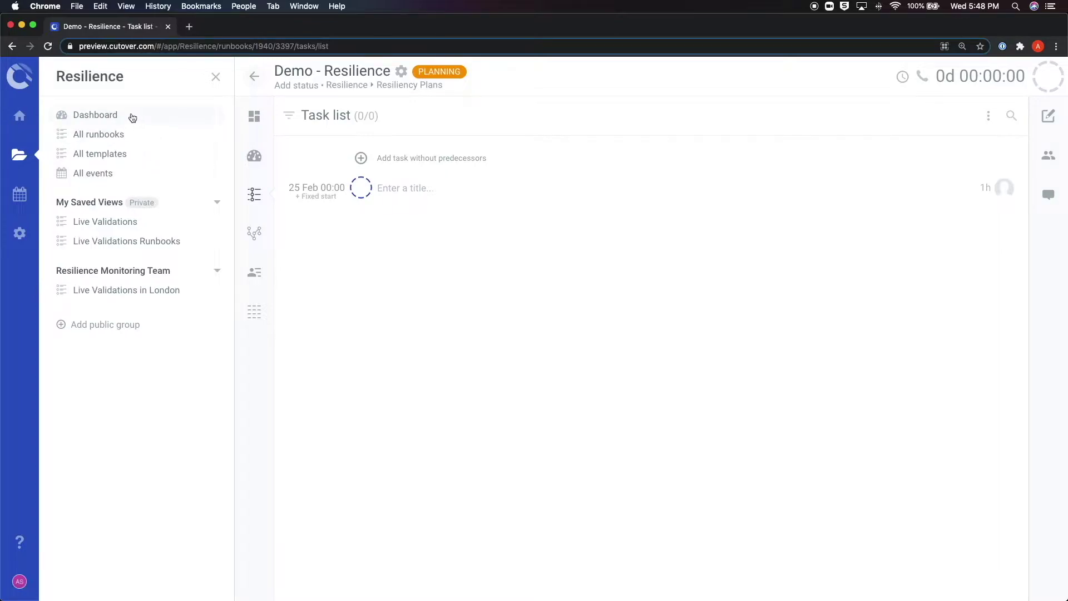
pyautogui.click(216, 77)
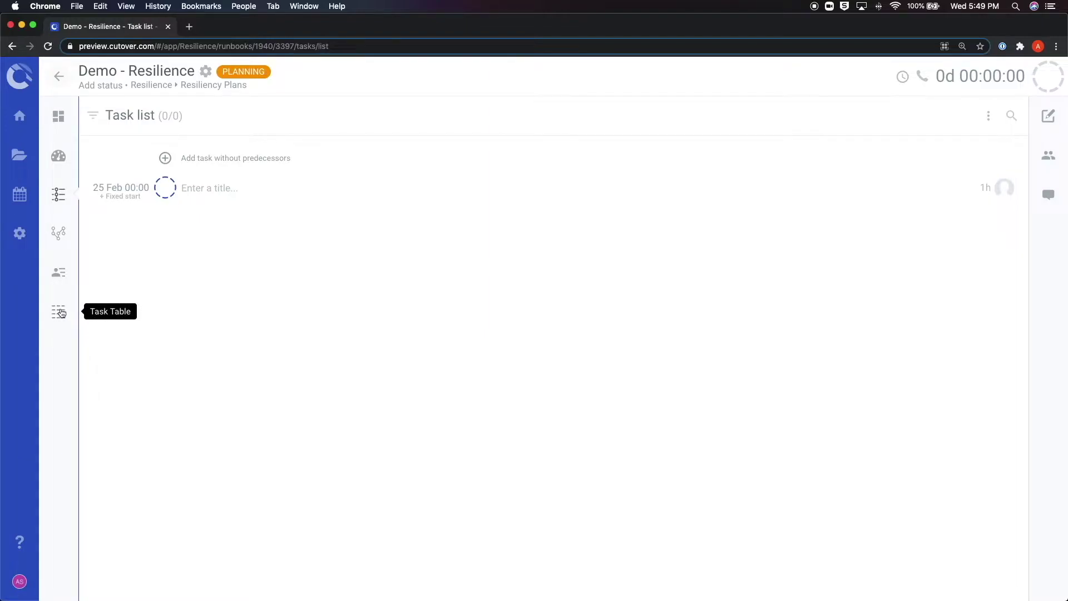
# Open Runbook Details and keep Resiliency Plans as the folder
pyautogui.click(1050, 117)
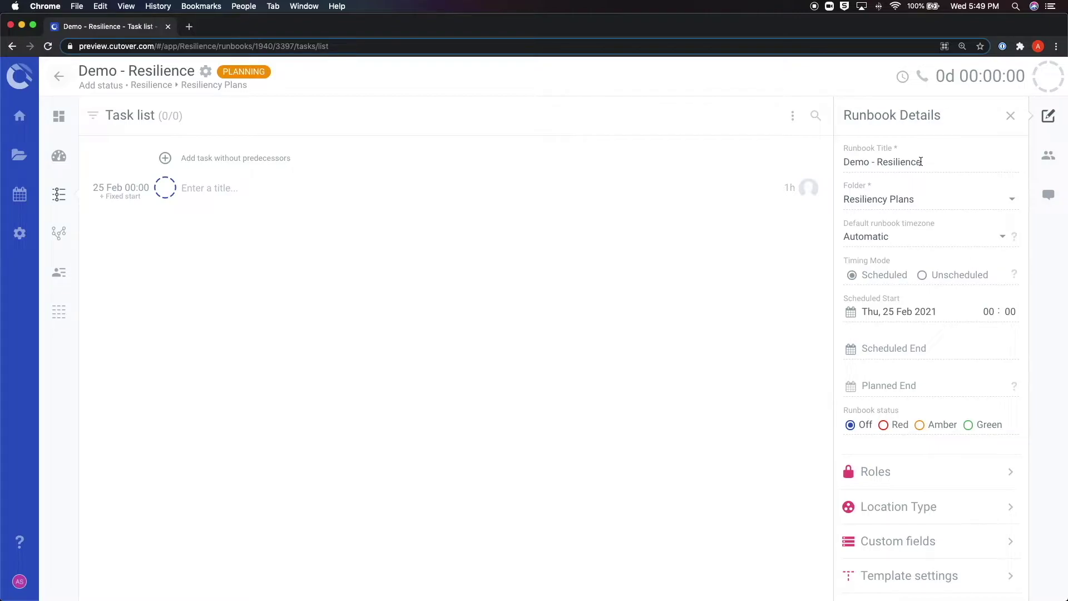
pyautogui.click(926, 212)
pyautogui.click(925, 281)
# Expand the Roles settings, look at adding a runbook admin, then collapse Roles
pyautogui.moveTo(912, 343)
pyautogui.scroll(-1, 913, 342)
pyautogui.scroll(-3, 913, 342)
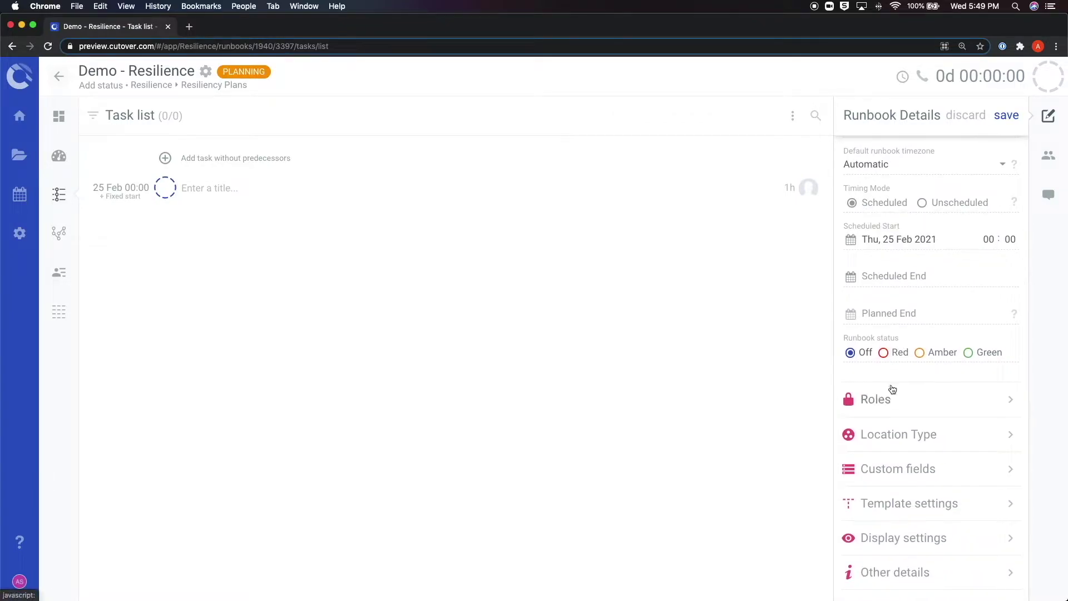
pyautogui.scroll(-1, 892, 376)
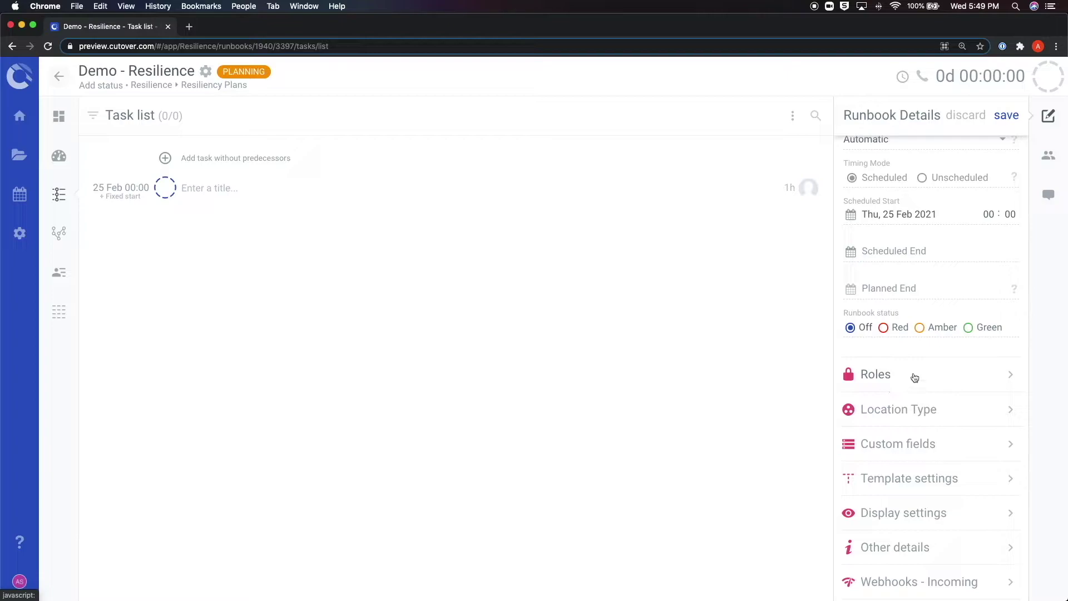
pyautogui.click(909, 377)
pyautogui.click(891, 433)
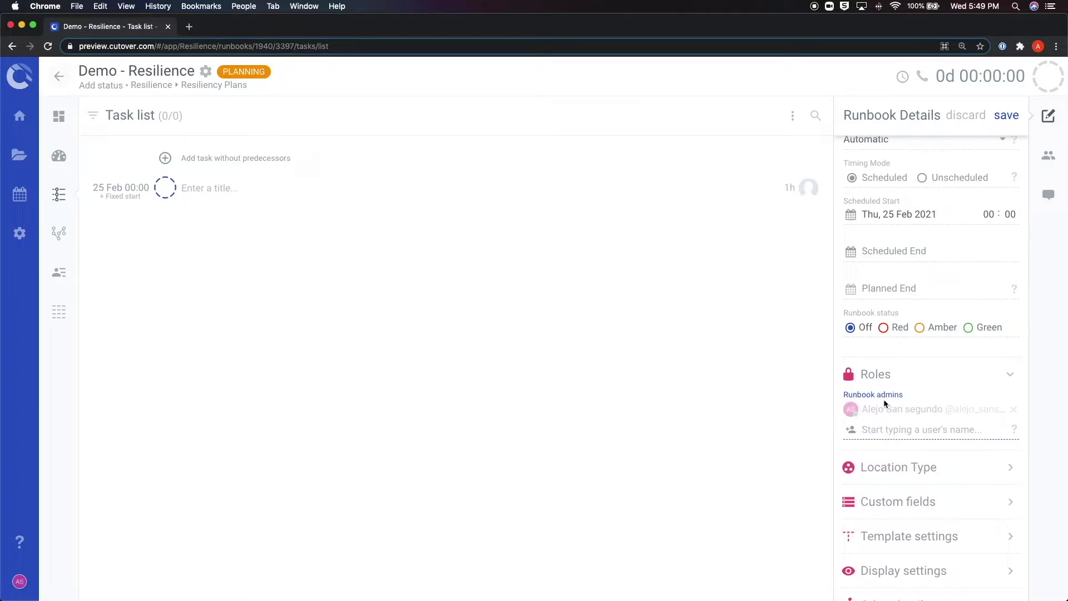
pyautogui.click(908, 375)
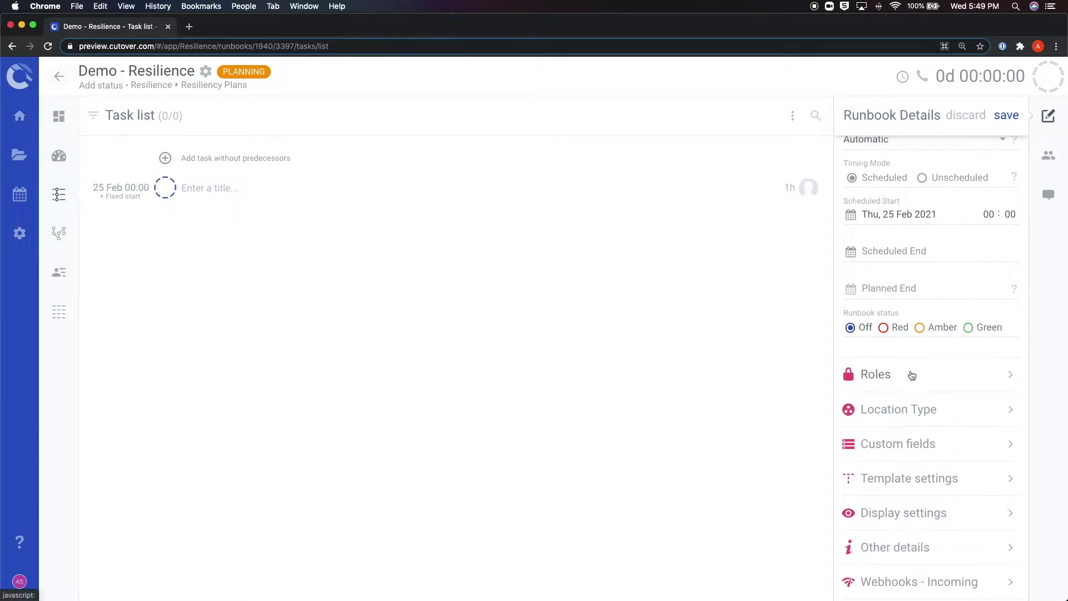
pyautogui.scroll(-2, 913, 376)
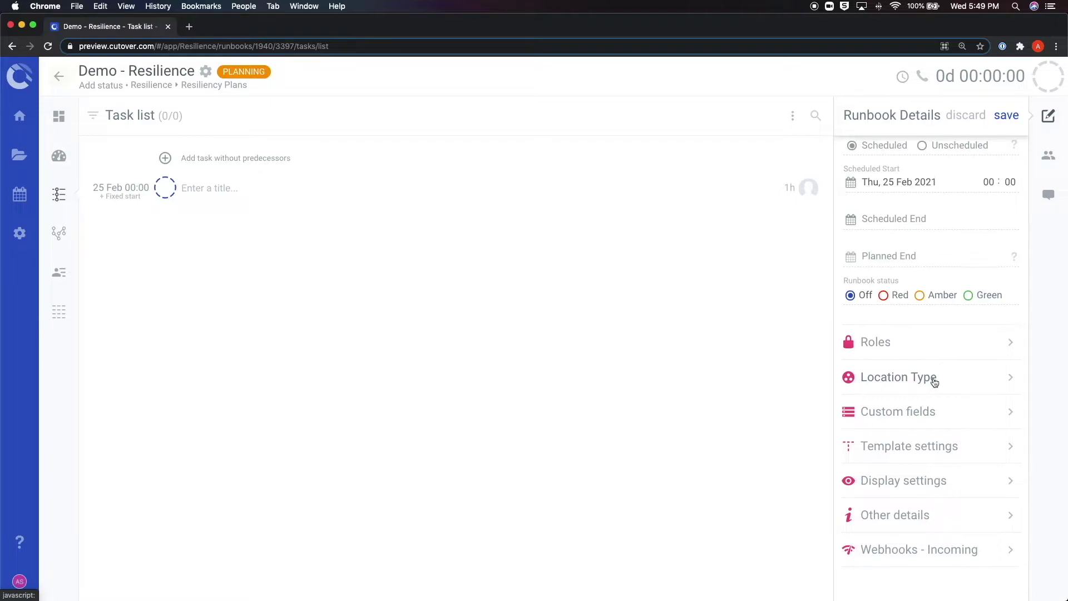
# Tick Mark as template in Template settings, then cancel so the runbook stays a non-template
pyautogui.click(933, 443)
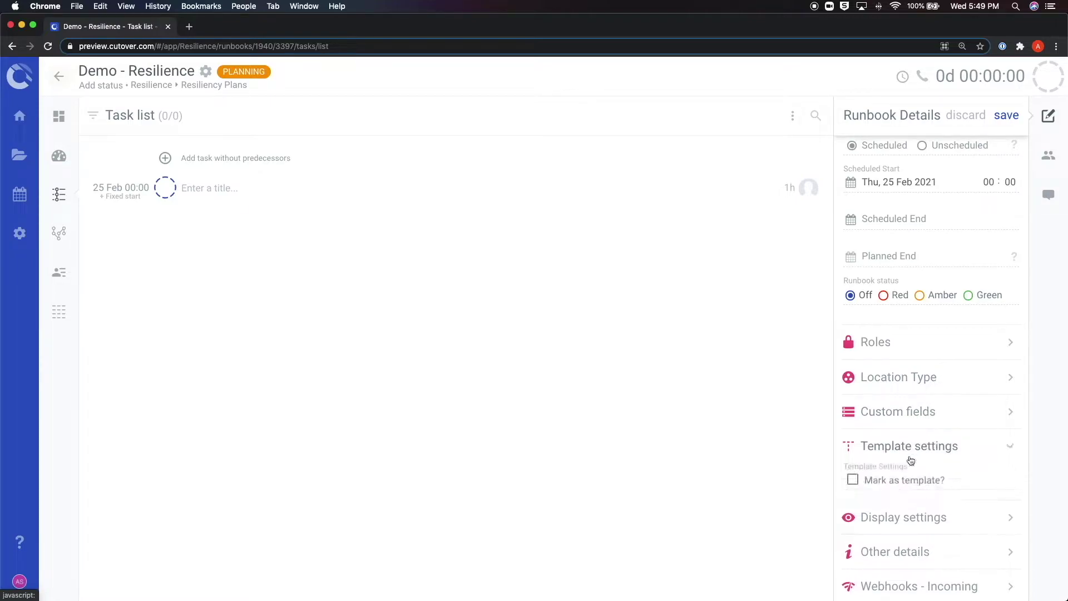
pyautogui.click(853, 482)
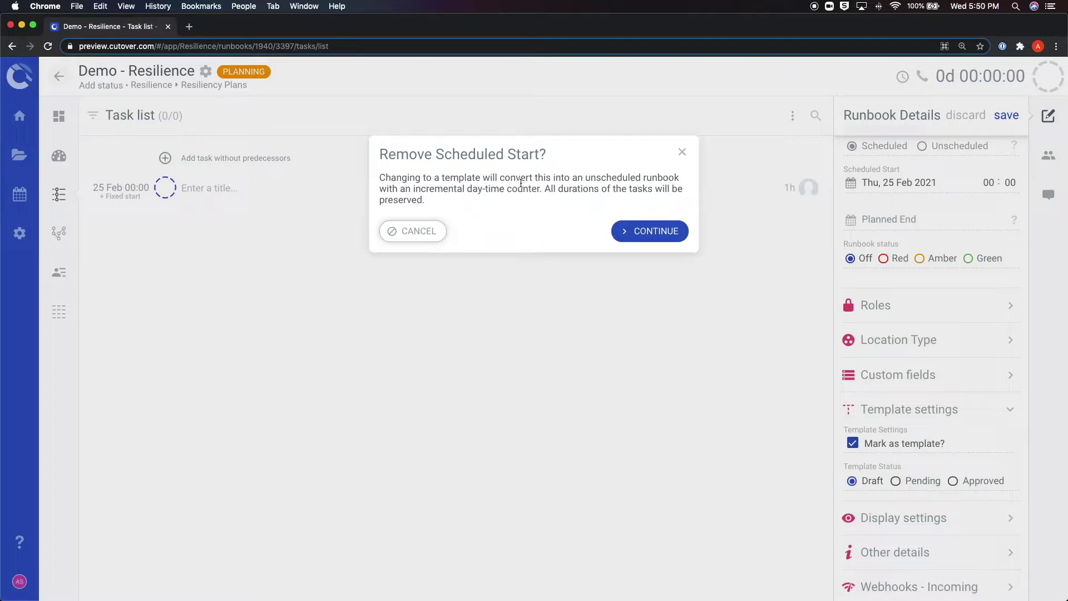
pyautogui.click(427, 236)
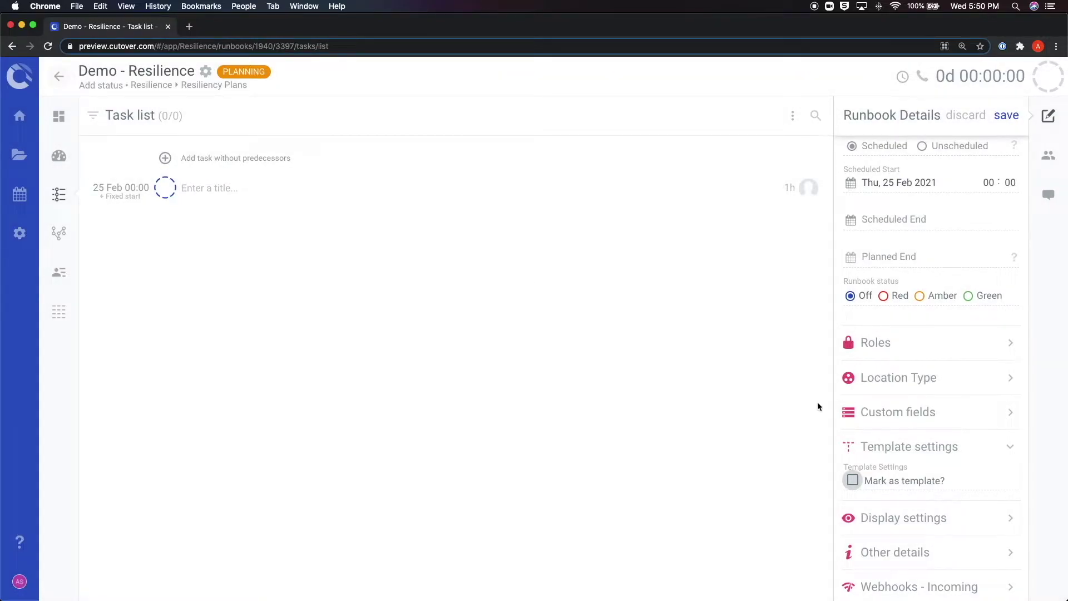
pyautogui.click(977, 449)
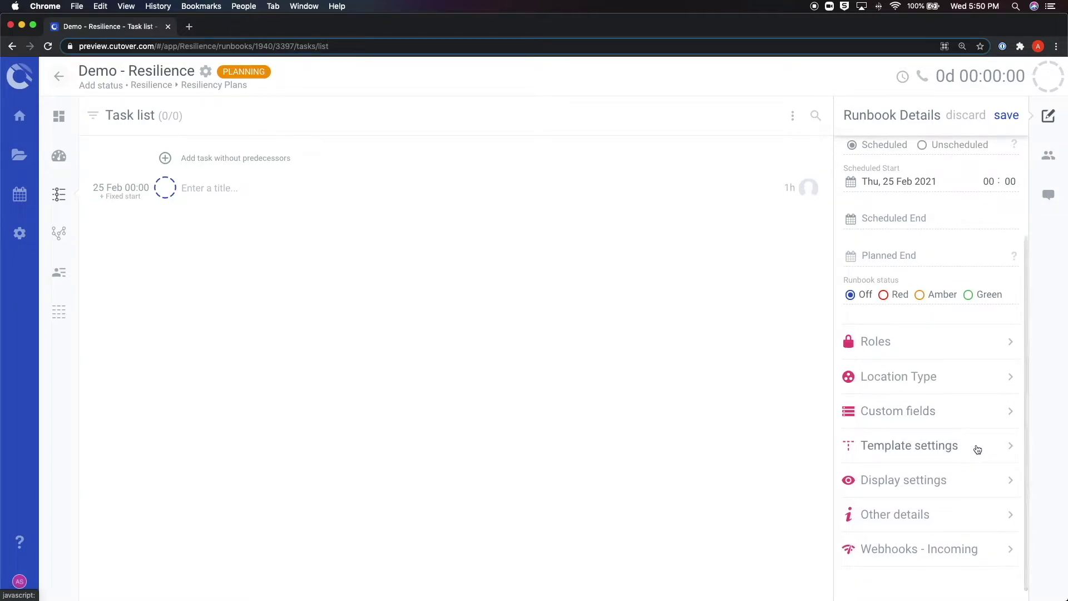
# Browse the Display settings and Other details sections of the runbook
pyautogui.click(964, 478)
pyautogui.scroll(-2, 941, 456)
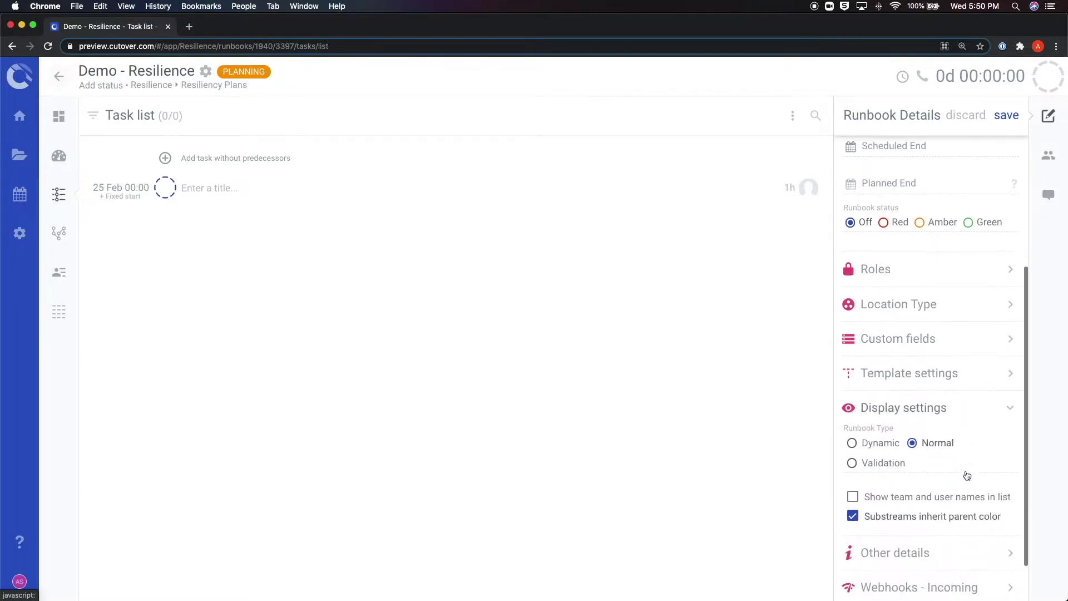
pyautogui.click(988, 403)
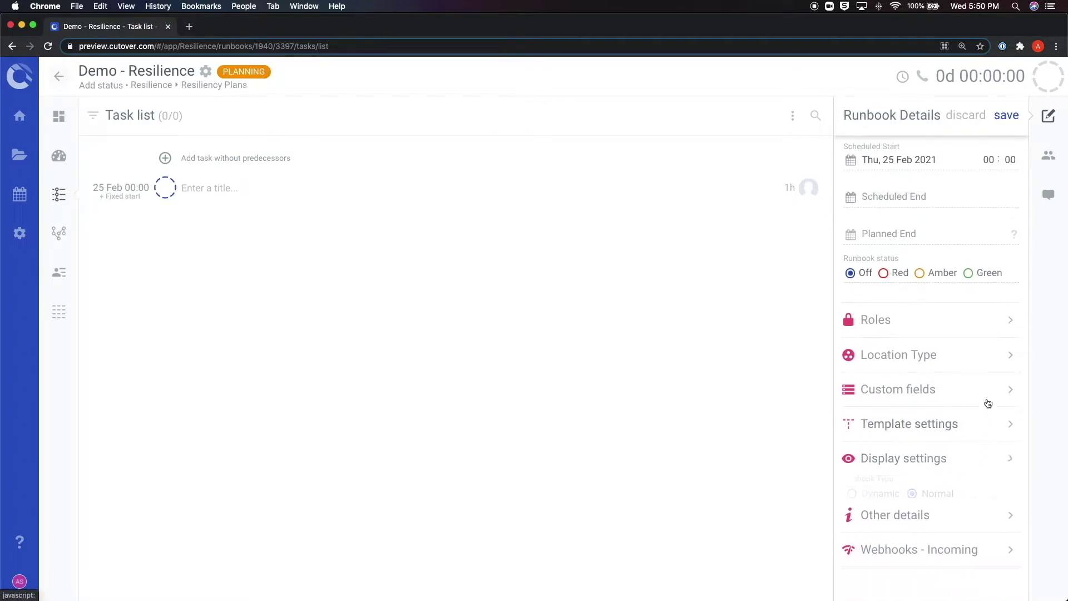
pyautogui.click(962, 517)
pyautogui.scroll(-3, 963, 512)
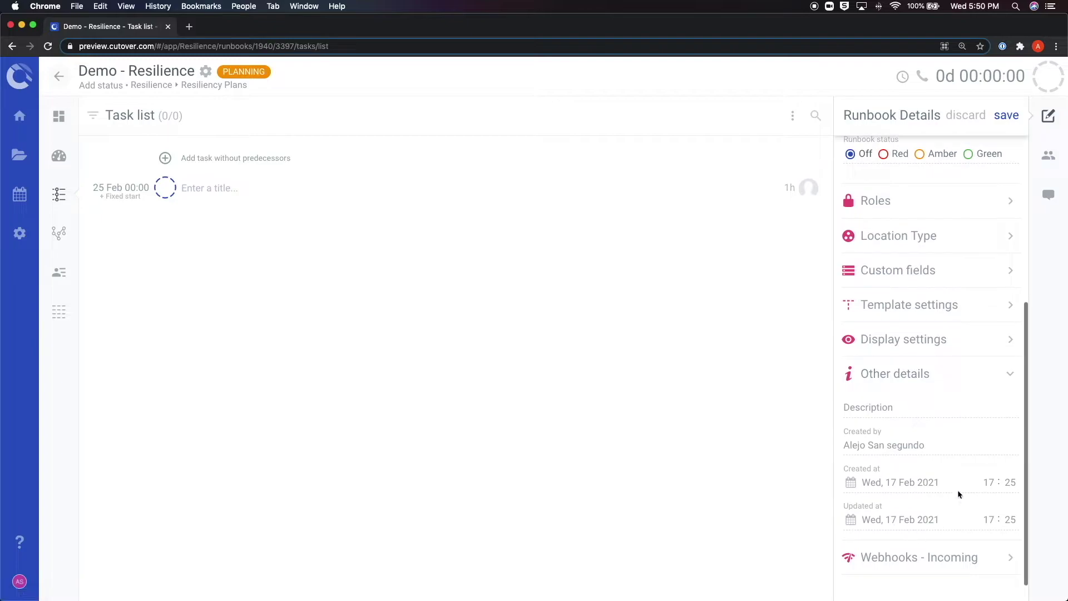
# Type 'description' into Description, clear it again, and save the runbook details
pyautogui.click(875, 412)
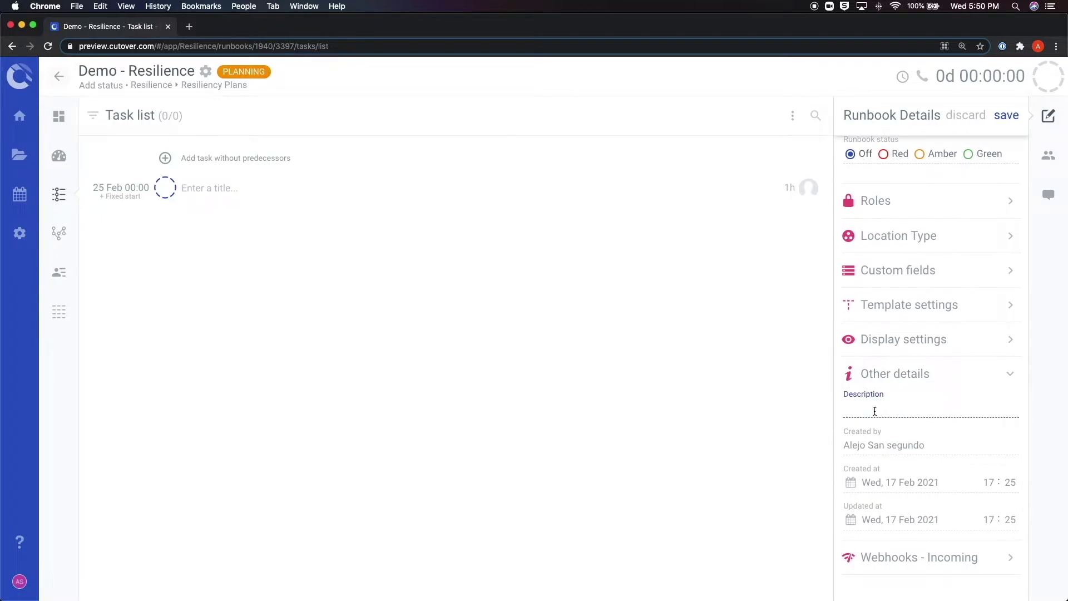
pyautogui.write('description')
pyautogui.press('super+a')
pyautogui.press('BackSpace')
pyautogui.scroll(5, 963, 252)
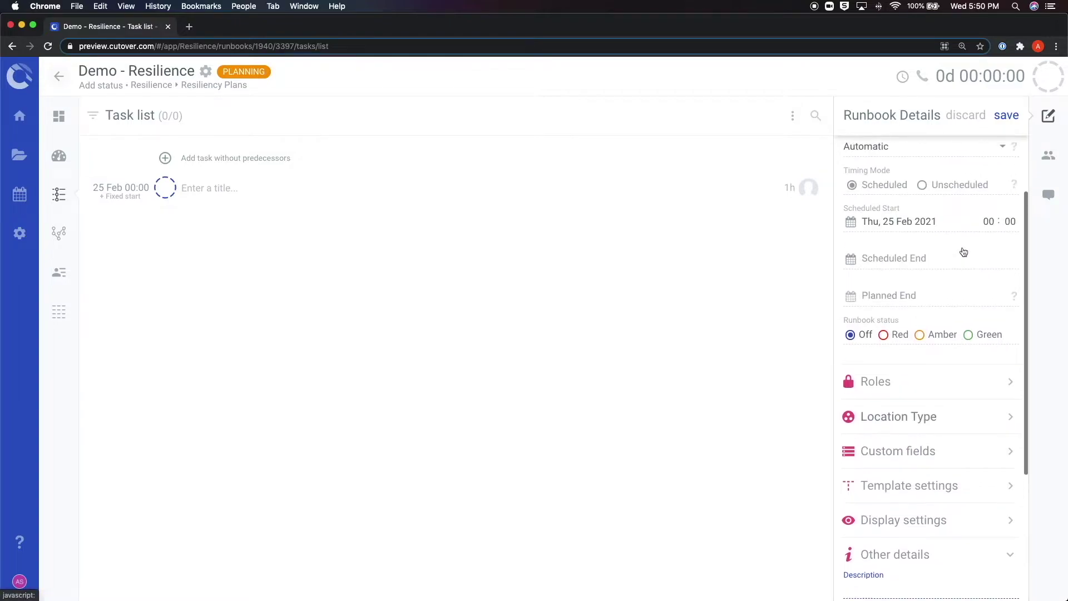
pyautogui.click(1005, 115)
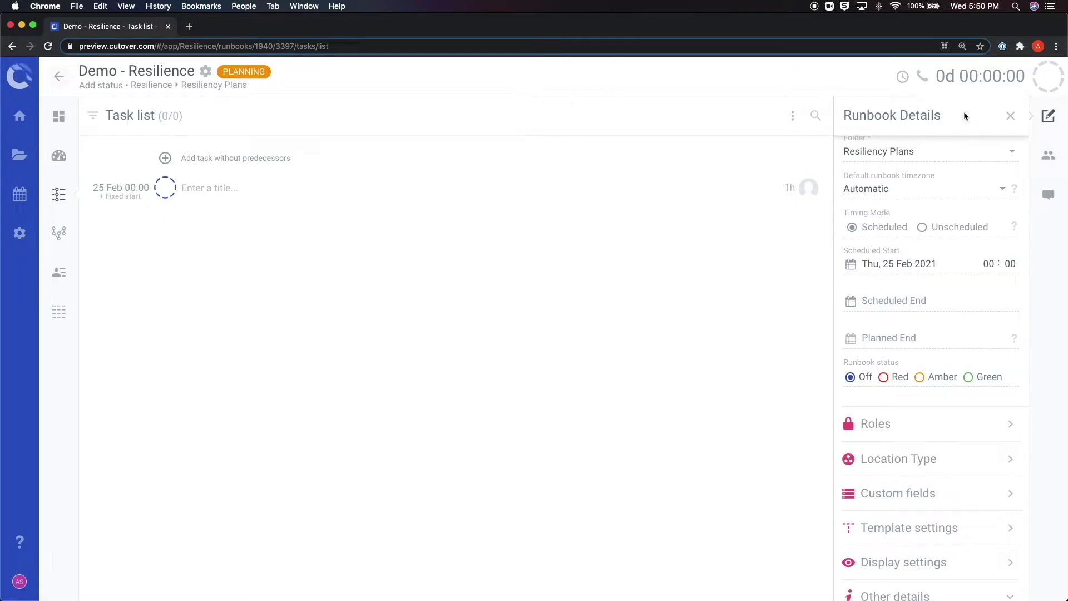
# Open the runbook's Teams panel and close the add-team window without adding a team
pyautogui.click(1050, 158)
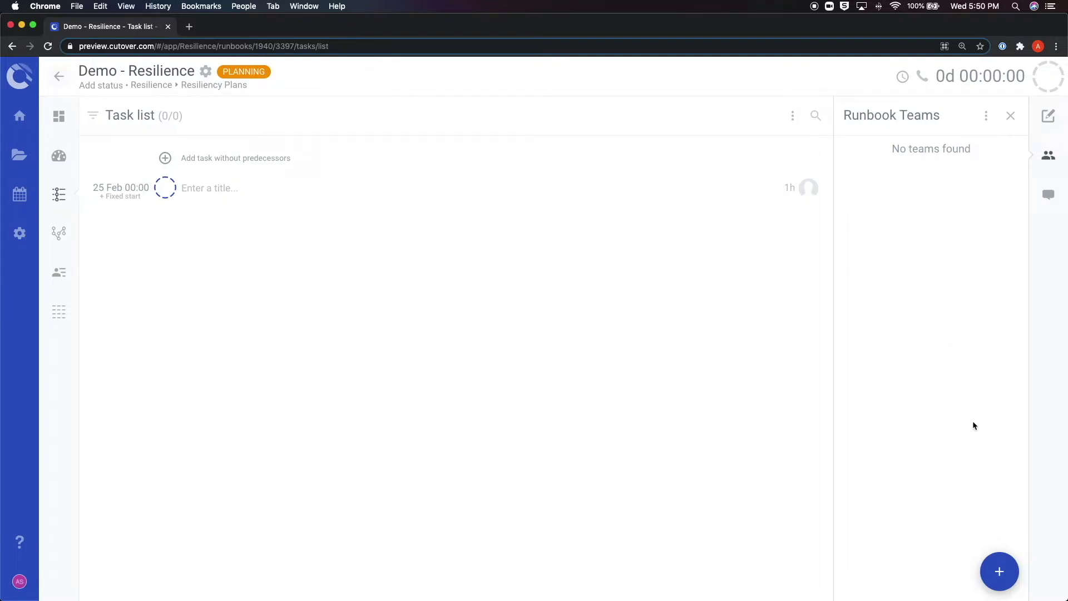
pyautogui.click(1001, 572)
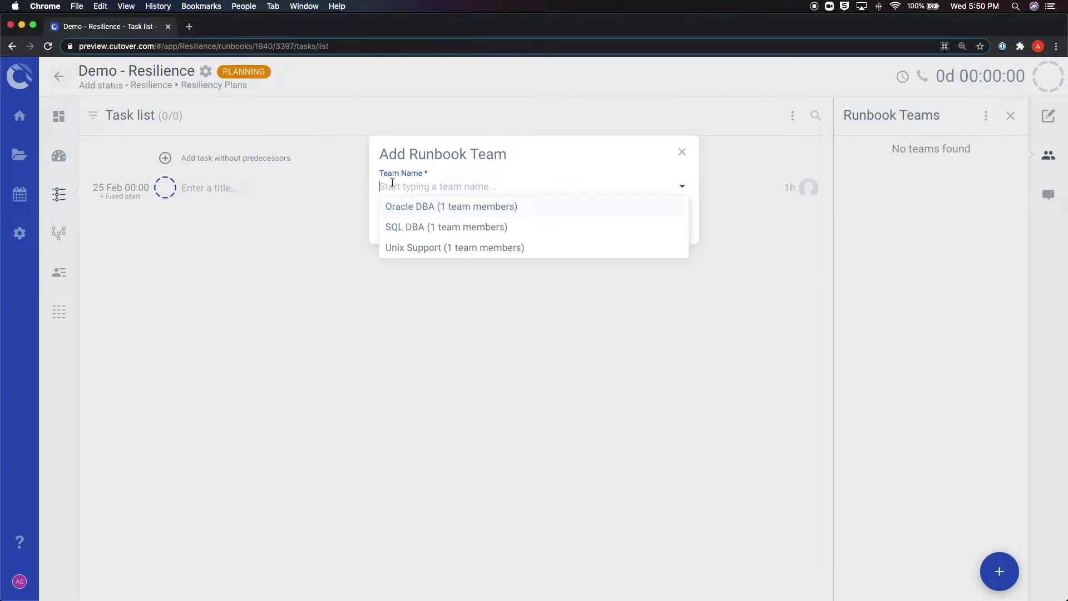
pyautogui.click(683, 154)
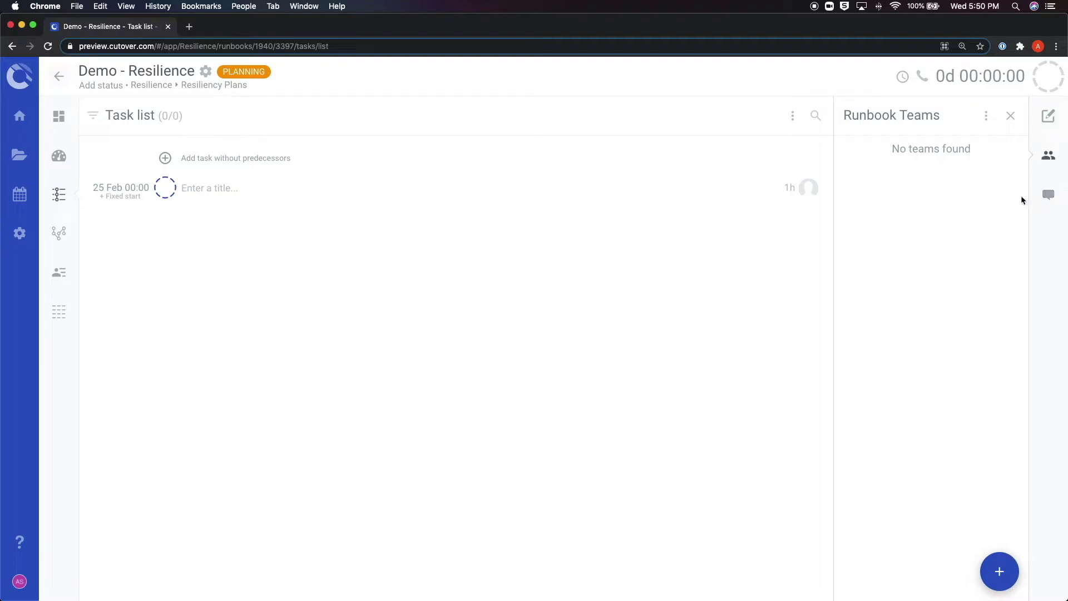
# Post the runbook comment 'comments!' from the Comments panel
pyautogui.click(1050, 196)
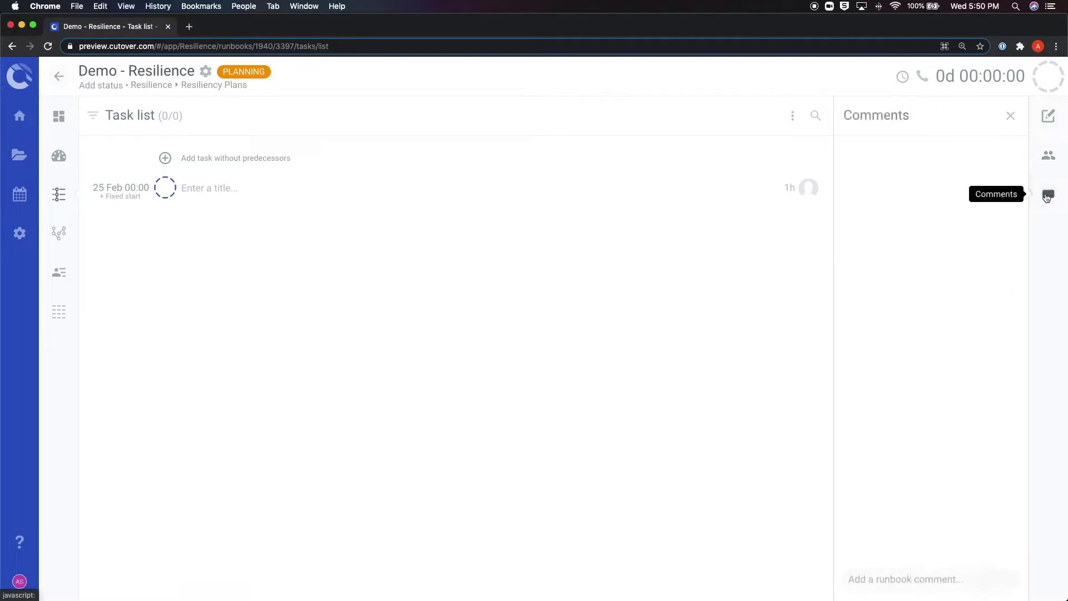
pyautogui.click(912, 583)
pyautogui.write('comments!')
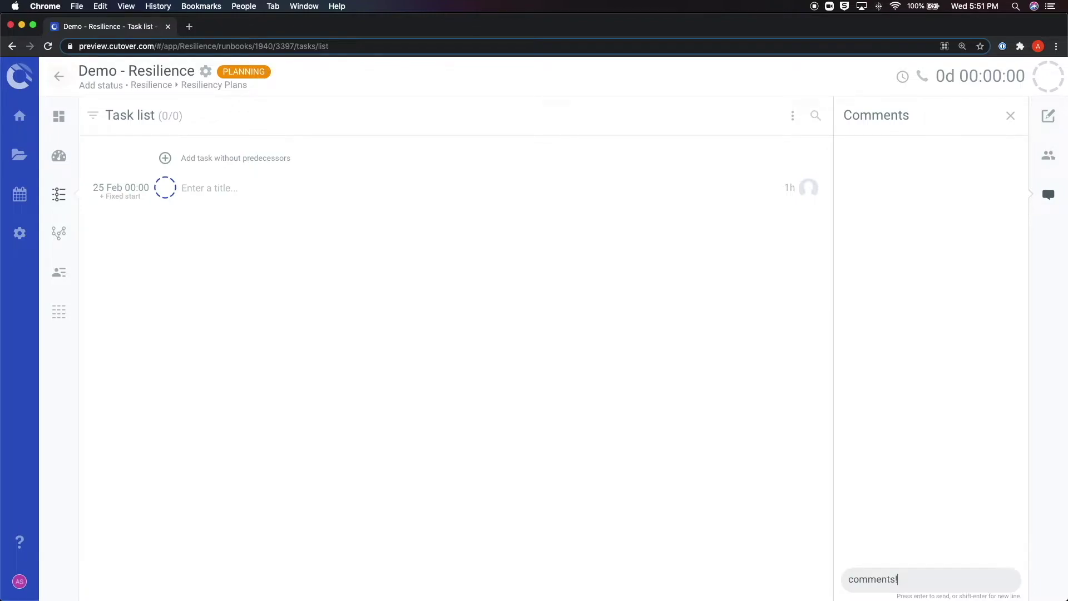
pyautogui.press('Return')
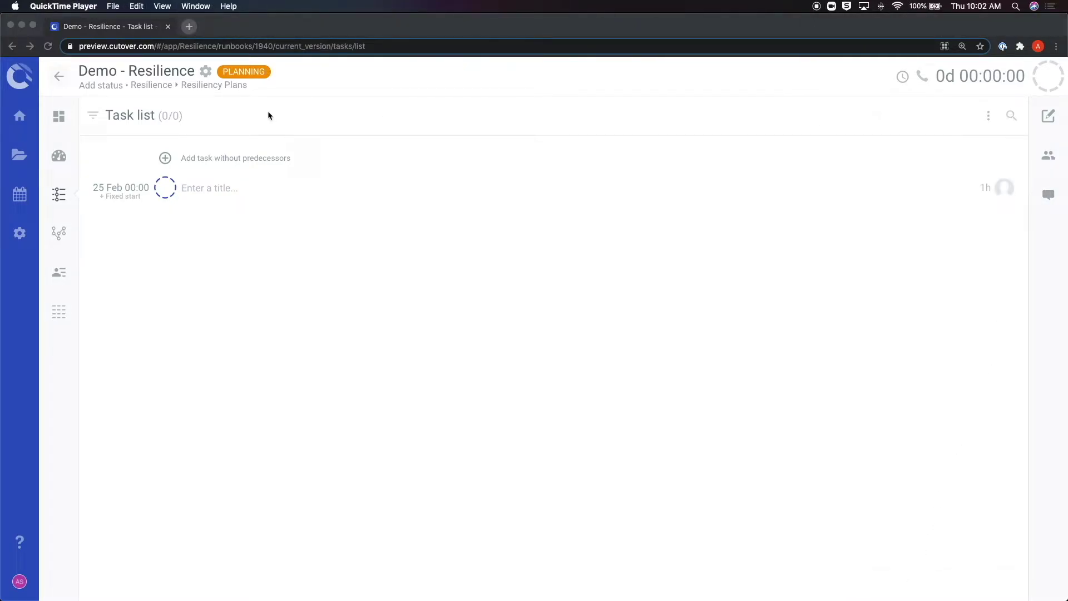
# Add tasks 'task 1' through 'task 5' to the task list and drop the leftover empty row
pyautogui.click(203, 190)
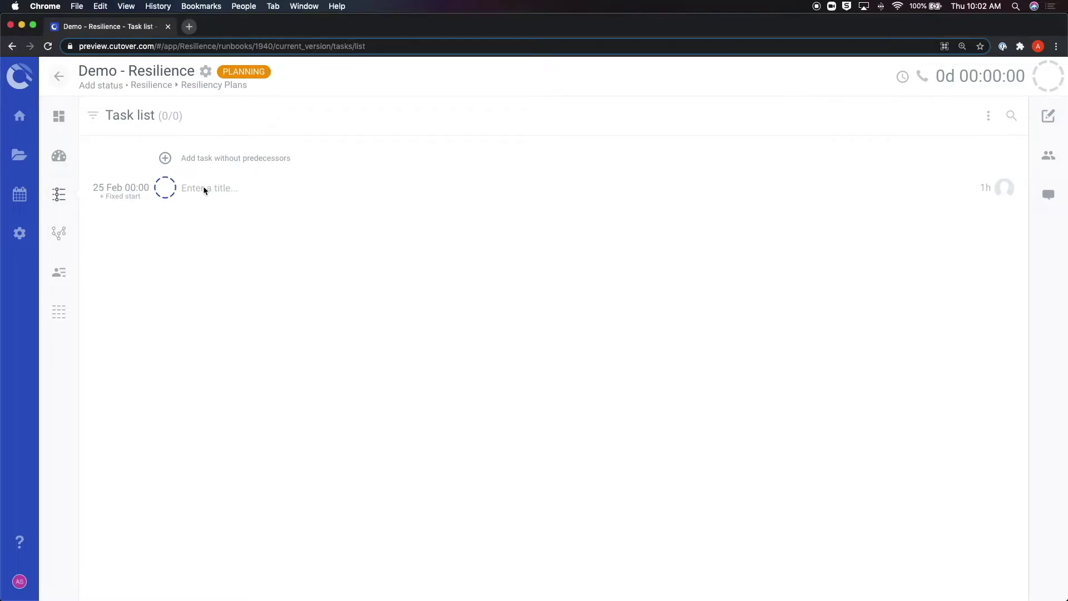
pyautogui.click(194, 189)
pyautogui.write('task')
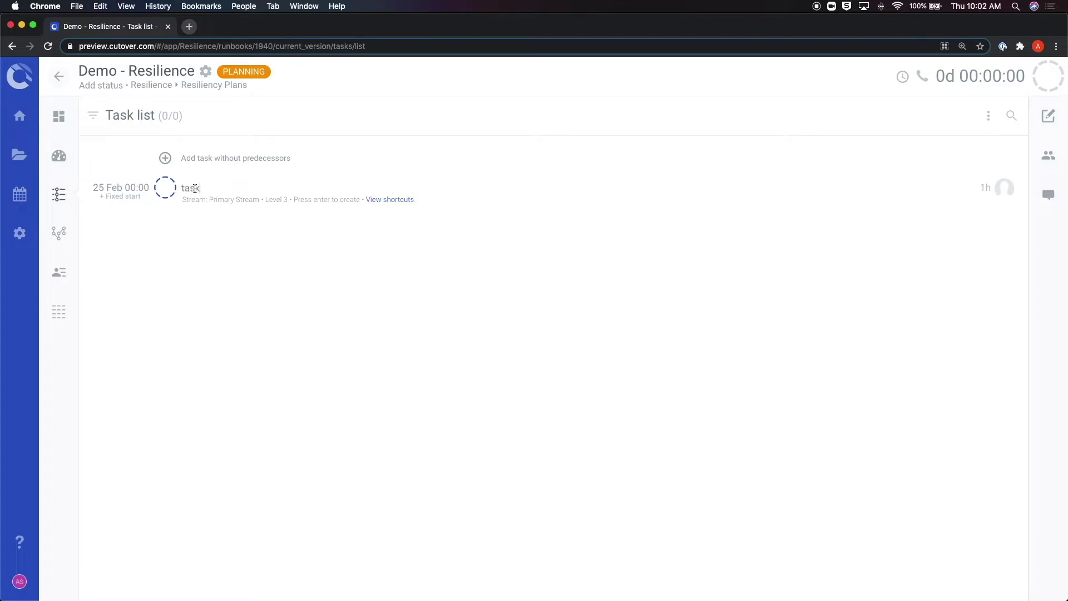
pyautogui.write(' 1')
pyautogui.press('Return')
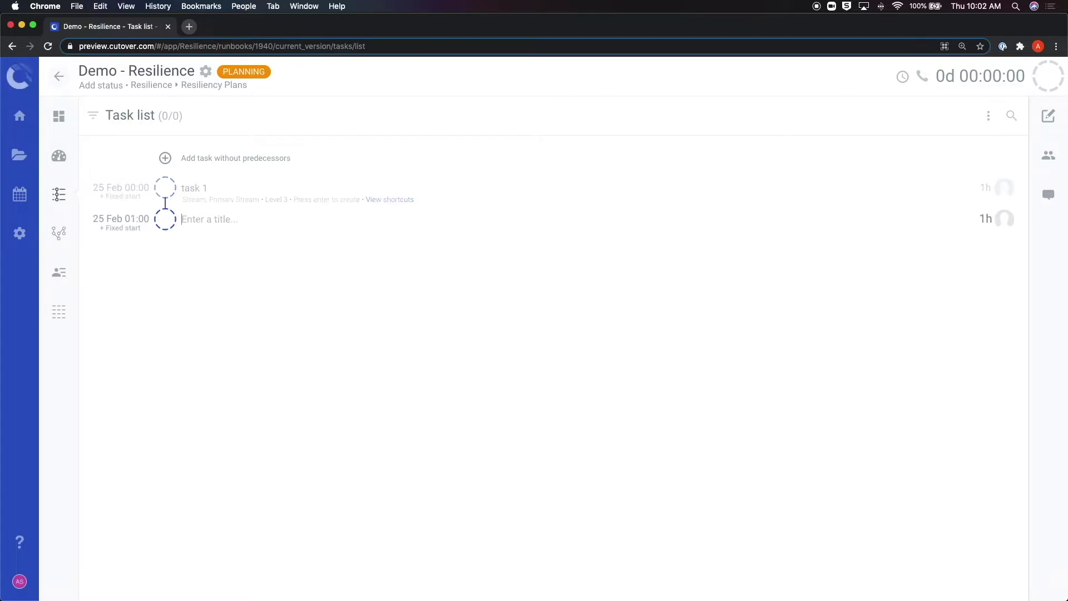
pyautogui.write('task 2')
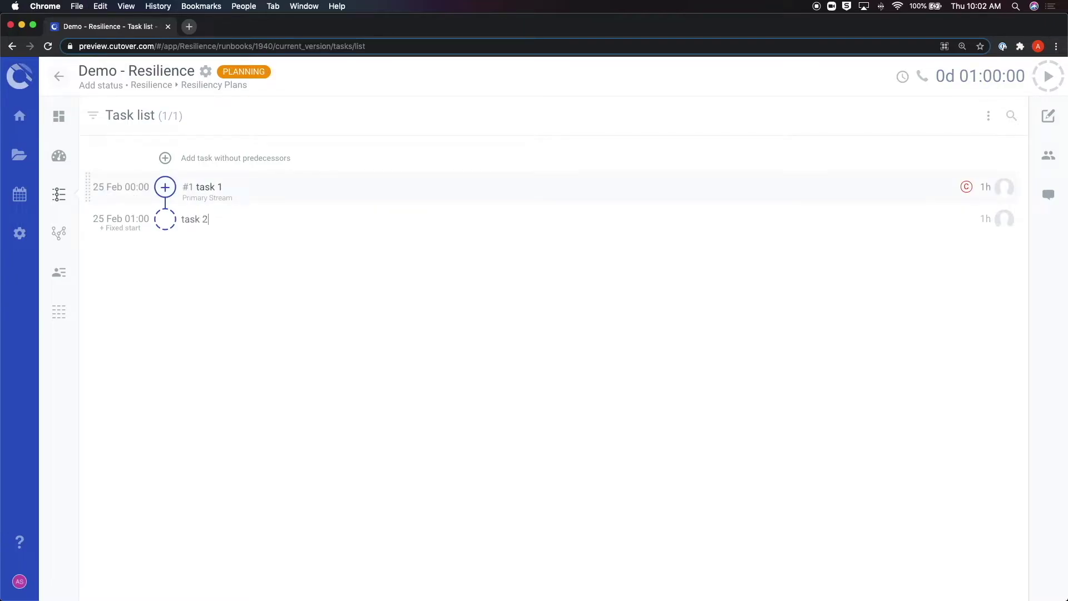
pyautogui.press('Return')
pyautogui.write('task 3')
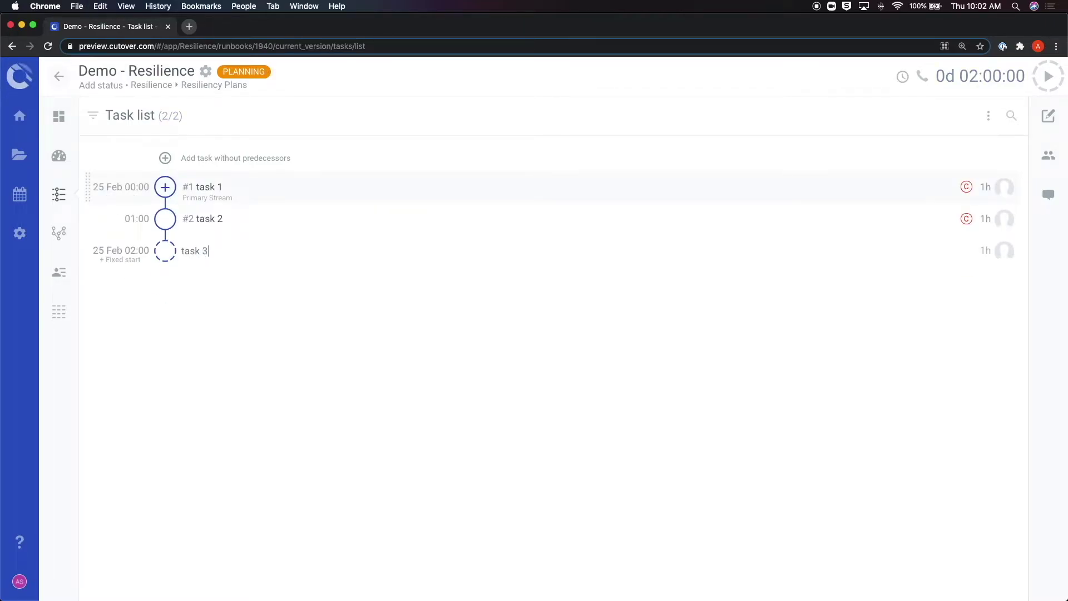
pyautogui.press('Return')
pyautogui.write('task 4')
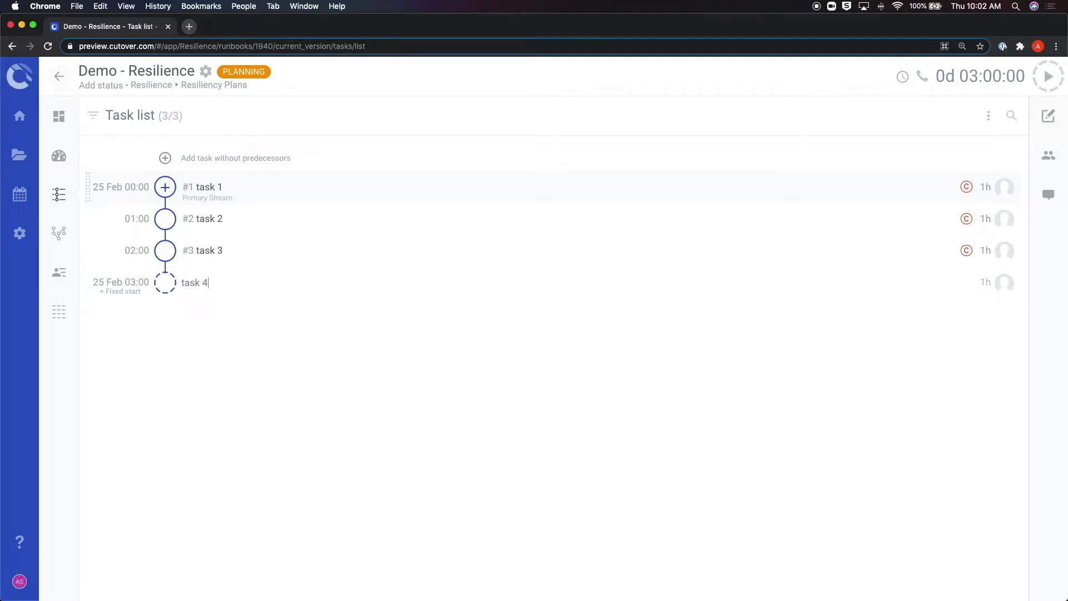
pyautogui.press('Return')
pyautogui.write('task')
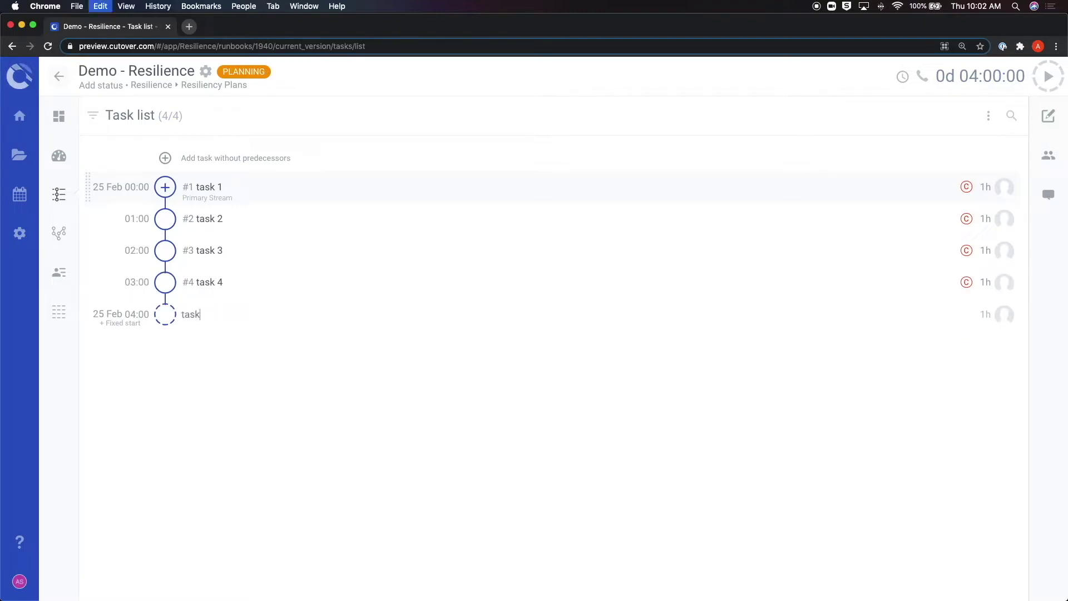
pyautogui.write(' 5')
pyautogui.press('Return')
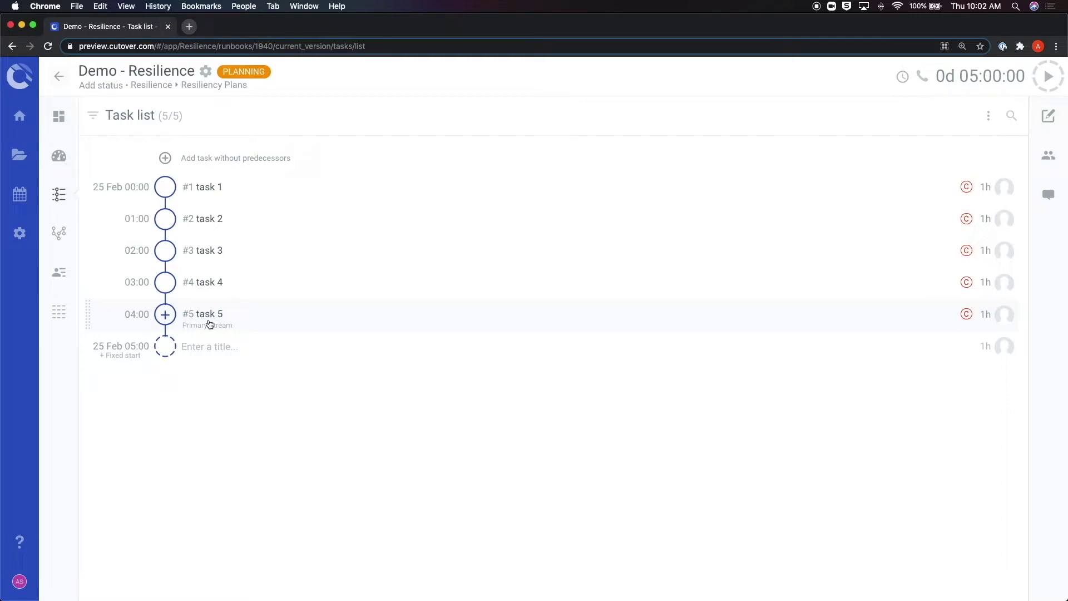
pyautogui.click(219, 396)
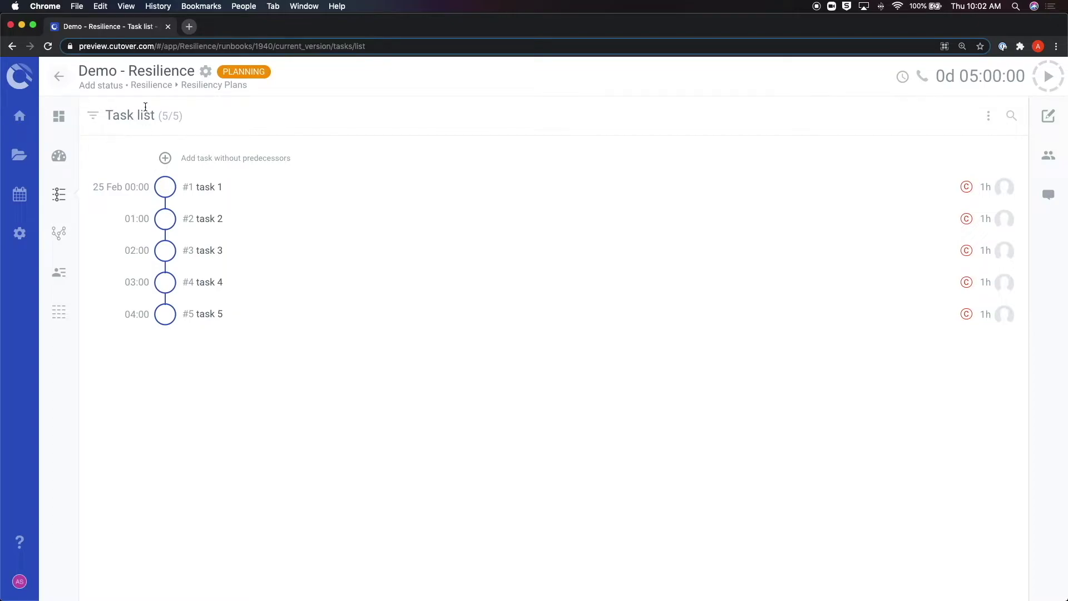
# Show the task filters with Primary Stream's 5 tasks and begin adding a new stream
pyautogui.click(94, 116)
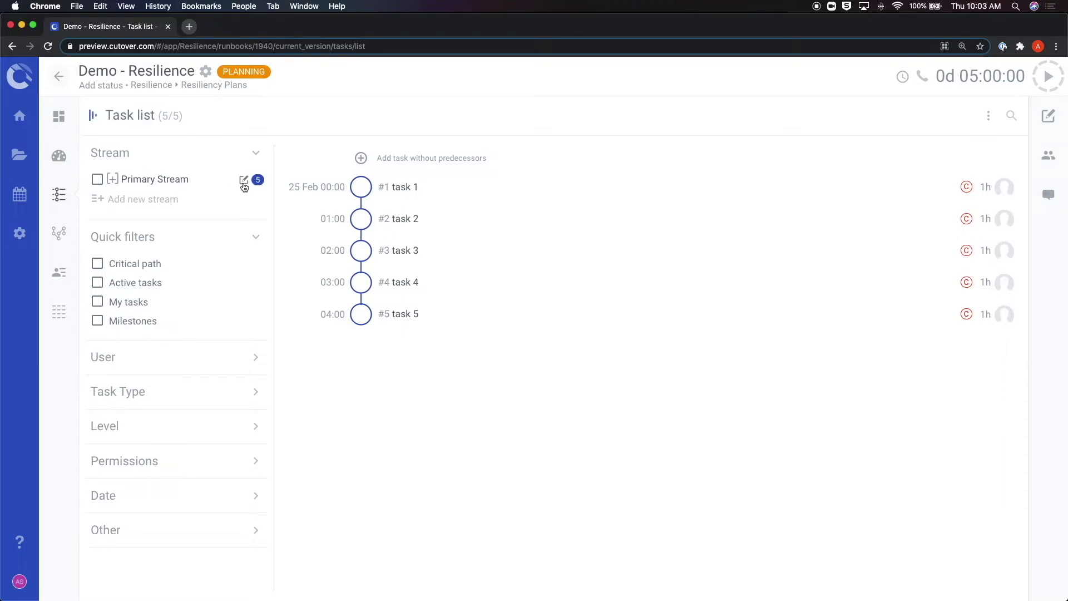
pyautogui.click(152, 198)
# Create 'stream 2' and edit its details: description, editors and a custom colour
pyautogui.write('stream 2')
pyautogui.press('Return')
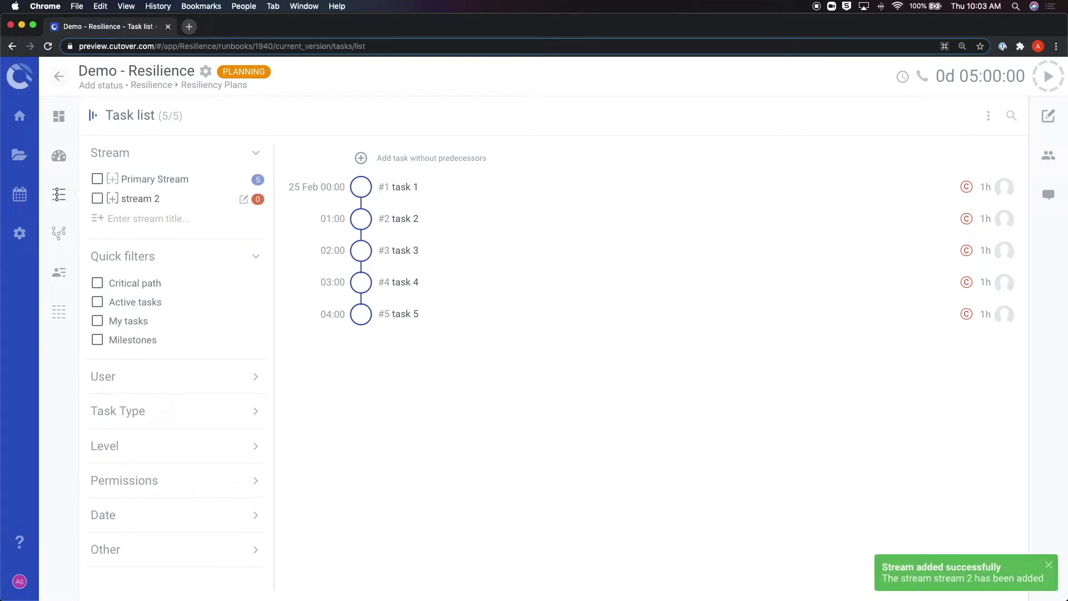
pyautogui.click(243, 201)
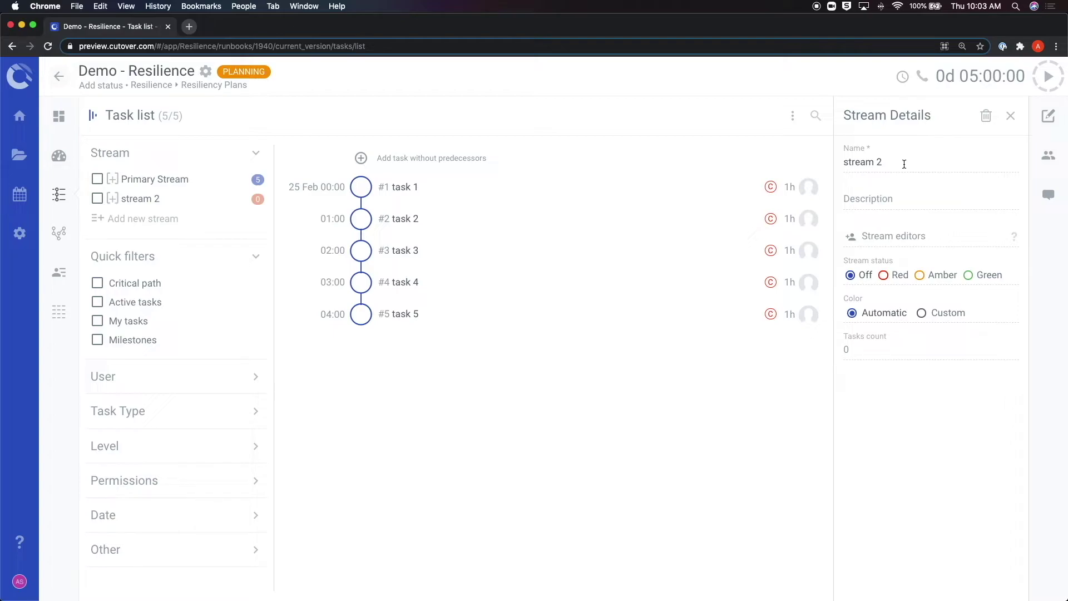
pyautogui.click(897, 196)
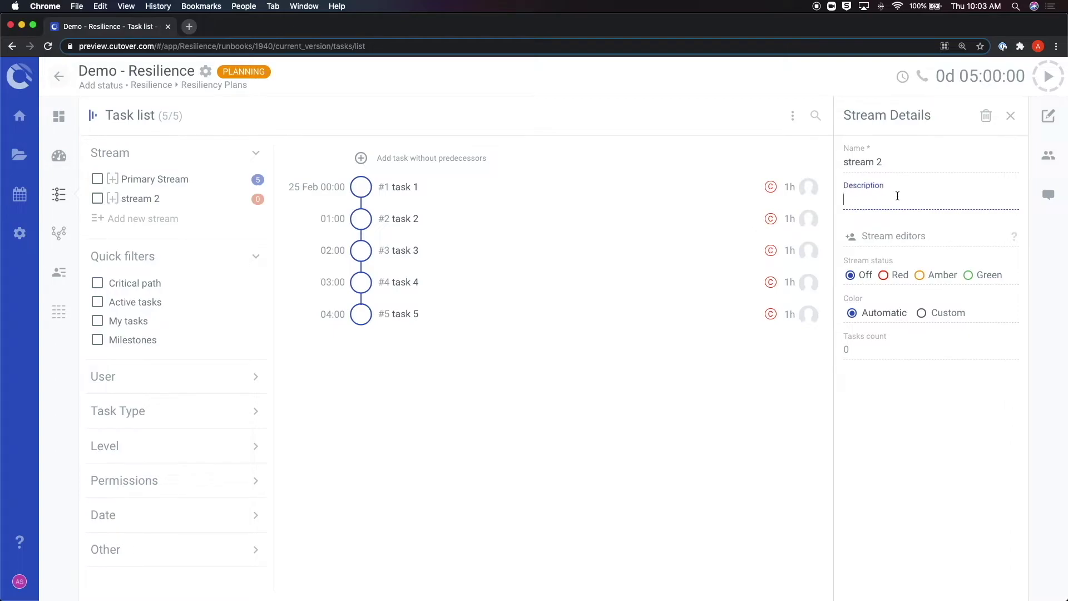
pyautogui.write('description')
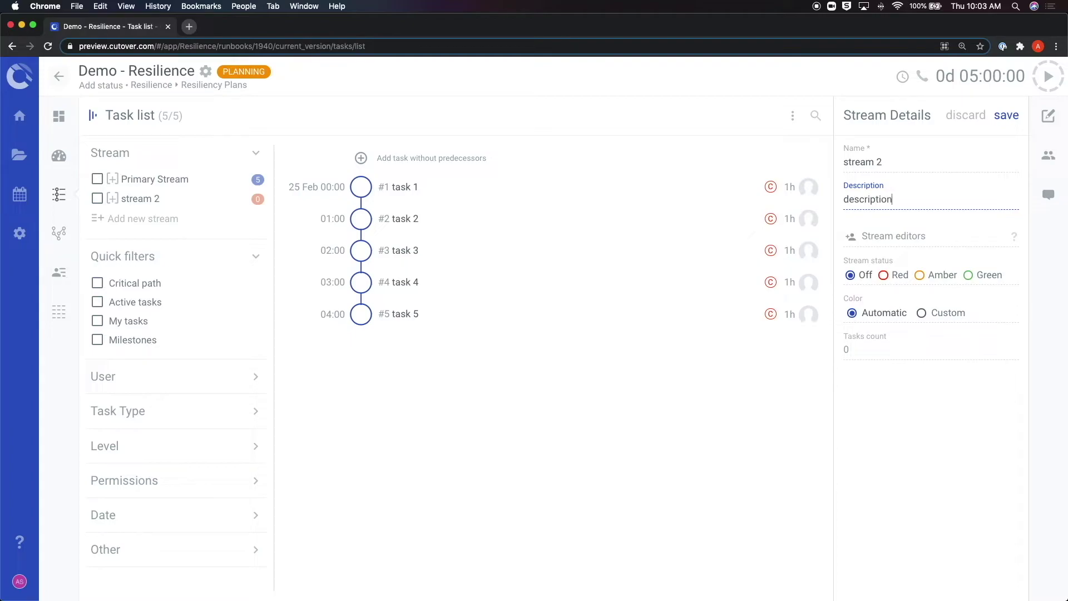
pyautogui.click(906, 234)
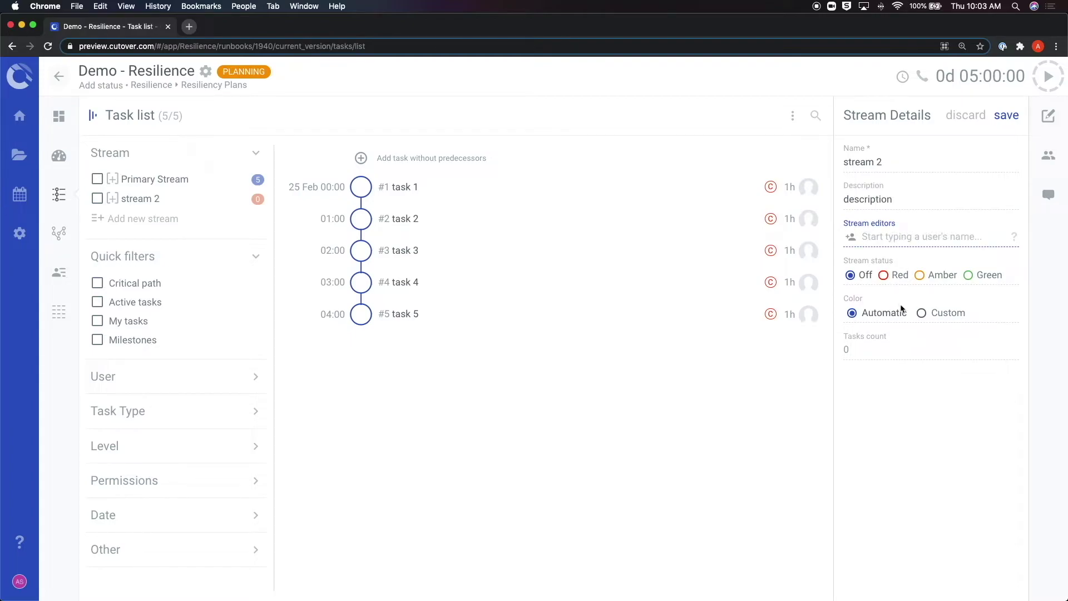
pyautogui.click(922, 313)
pyautogui.click(853, 354)
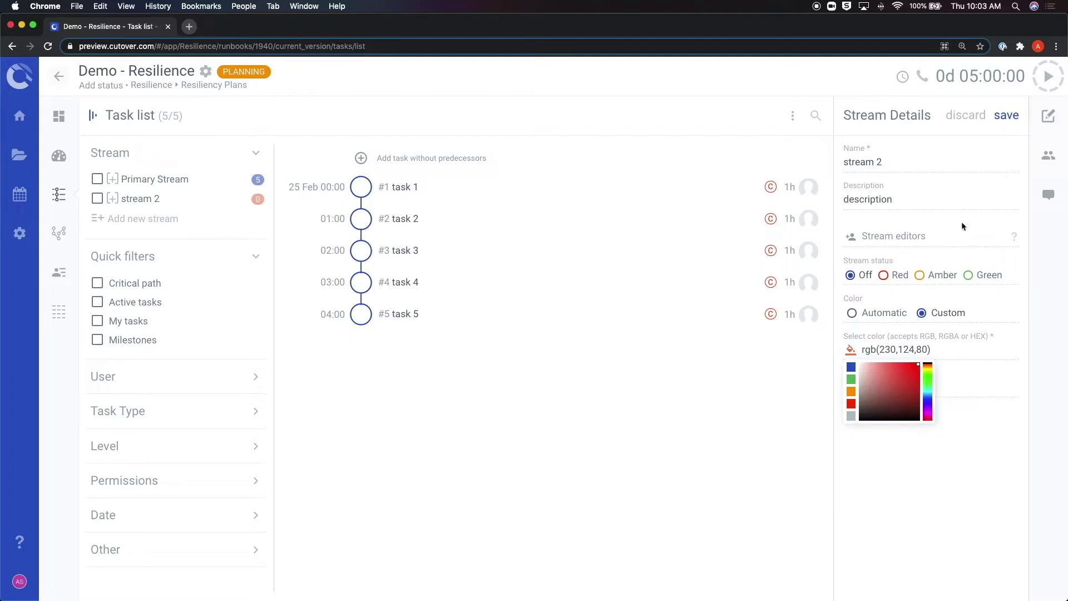
# Discard the stream edits and delete stream 2
pyautogui.click(968, 116)
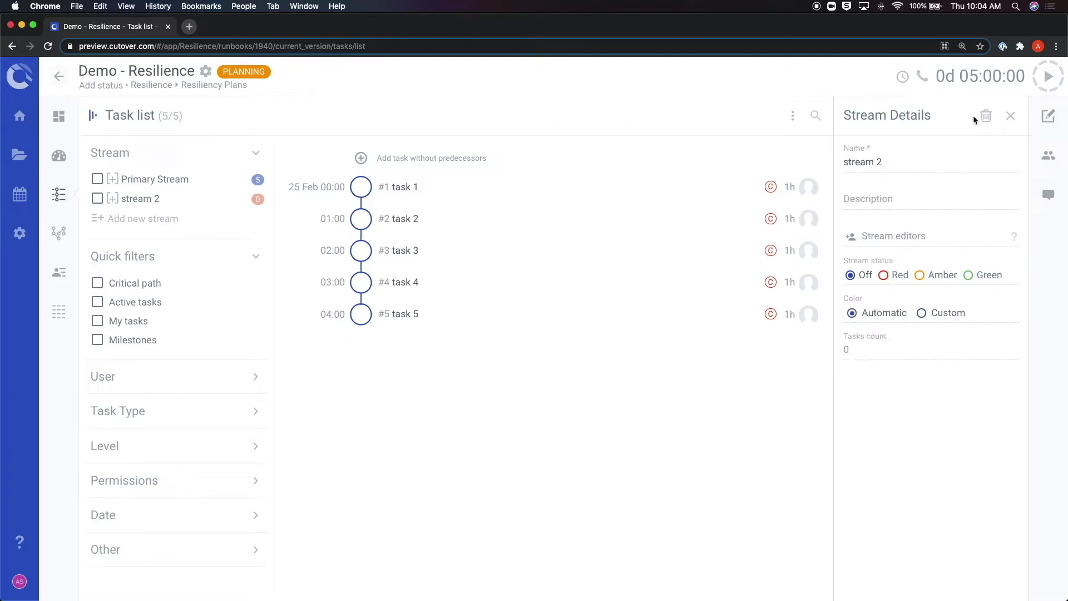
pyautogui.click(986, 117)
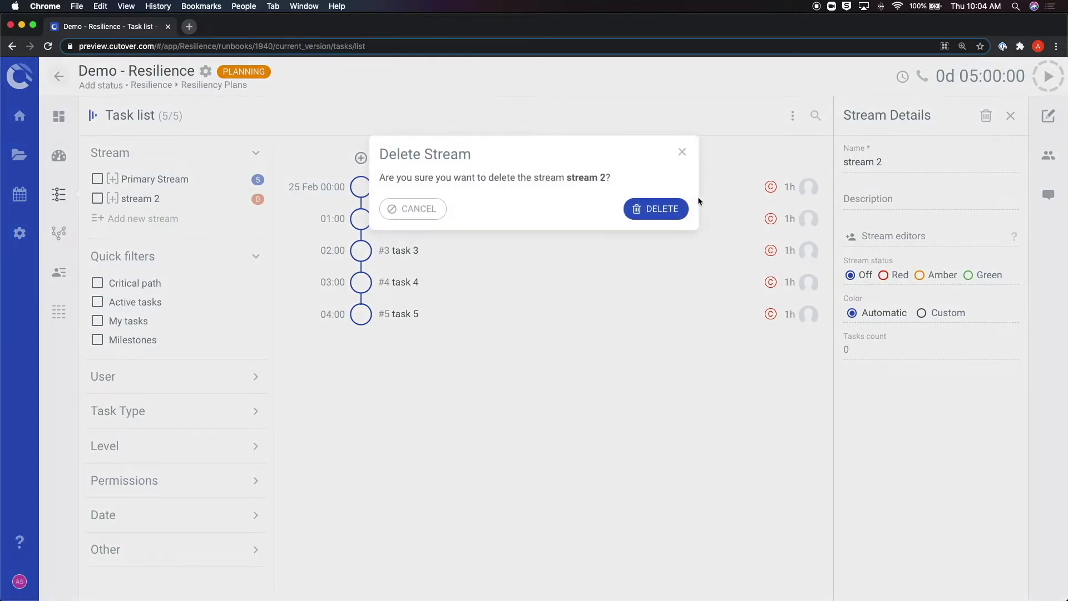
pyautogui.click(662, 209)
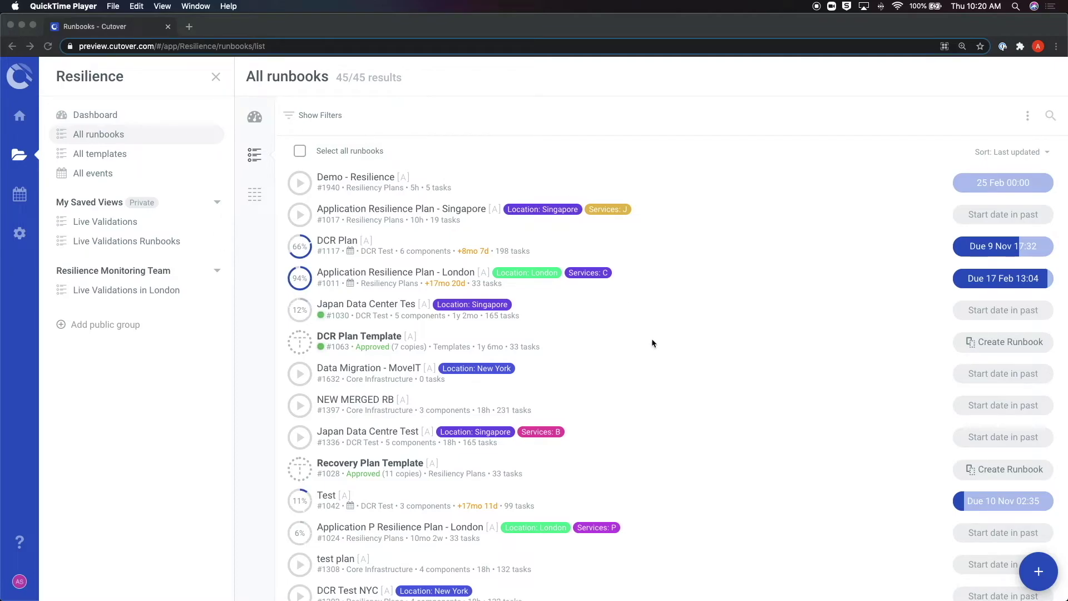
# Start a new runbook from Recovery Plan Template in the Templates folder, copying users and teams
pyautogui.click(1034, 572)
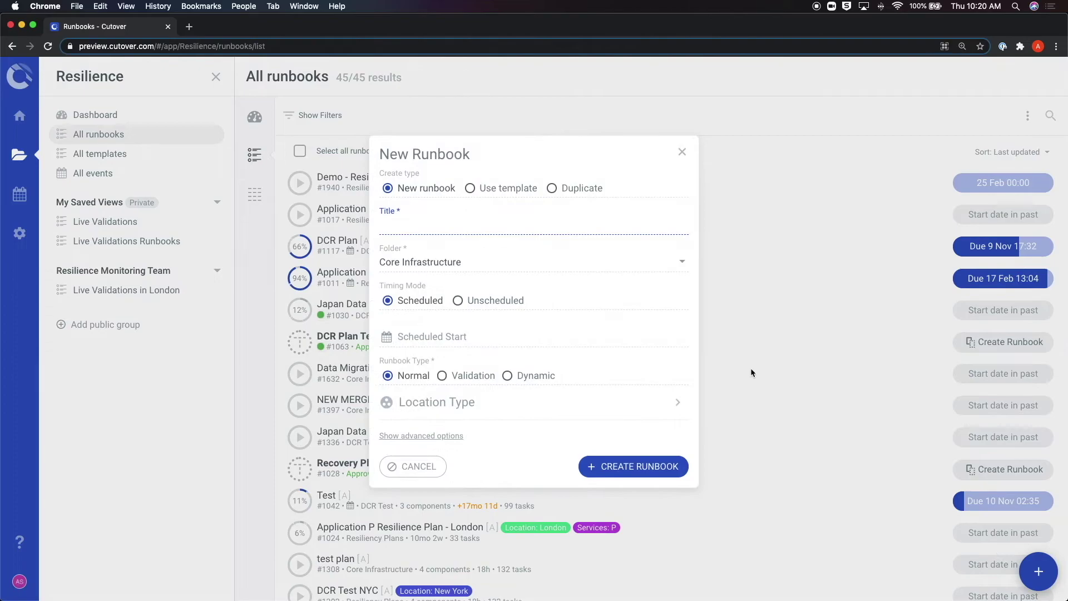
pyautogui.click(471, 189)
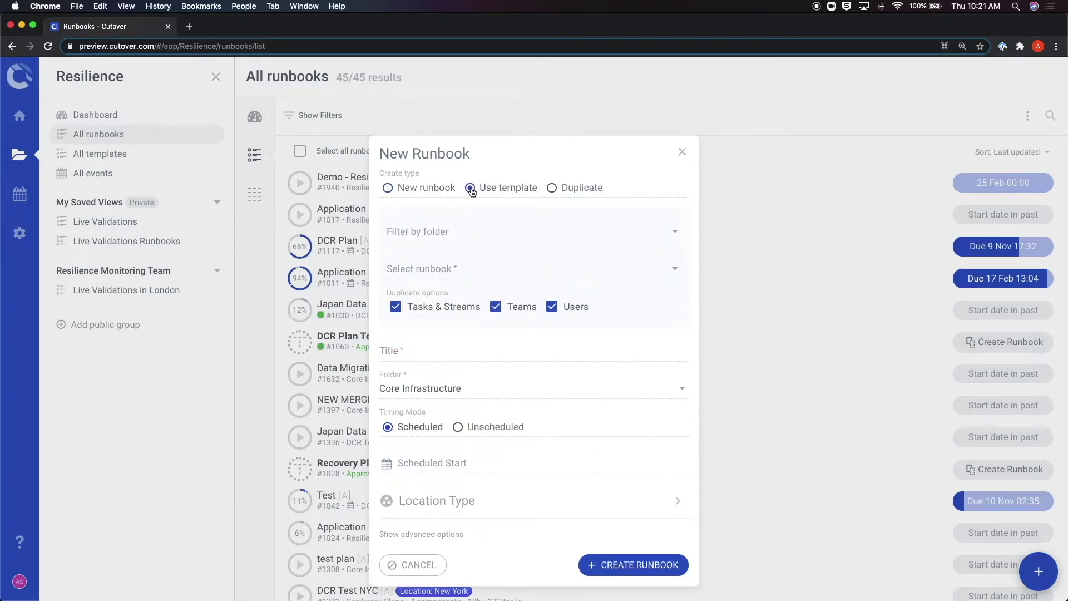
pyautogui.click(480, 232)
pyautogui.scroll(-1, 483, 252)
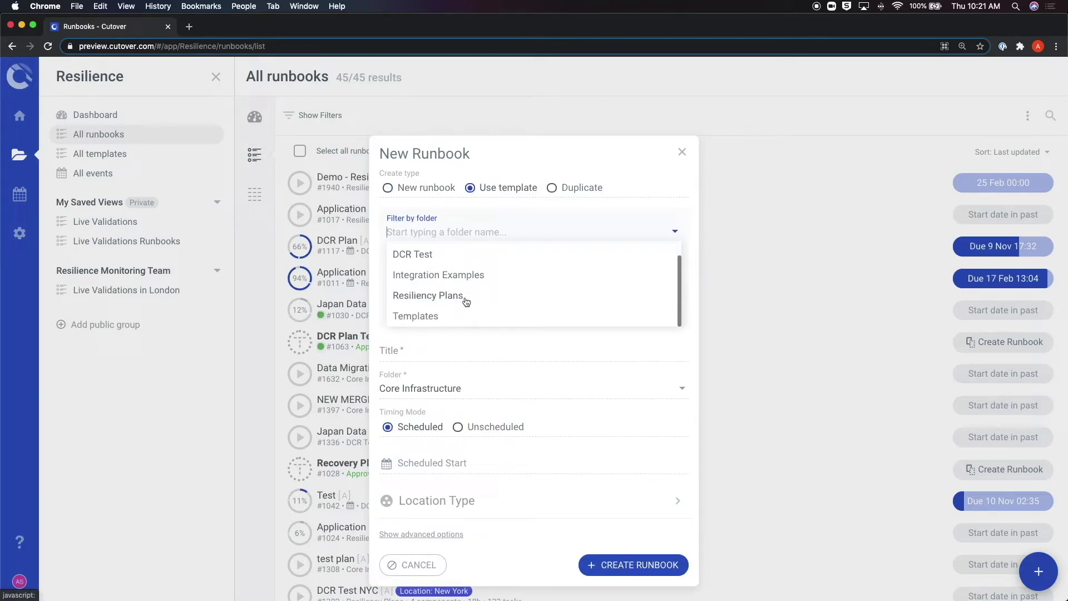
pyautogui.click(453, 316)
pyautogui.click(454, 270)
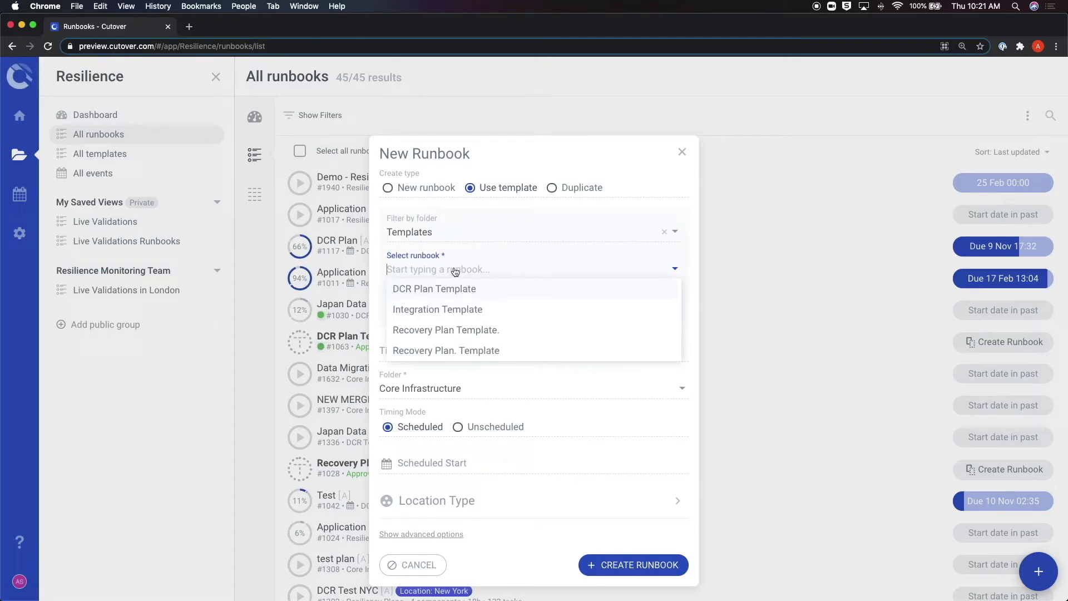
pyautogui.click(469, 319)
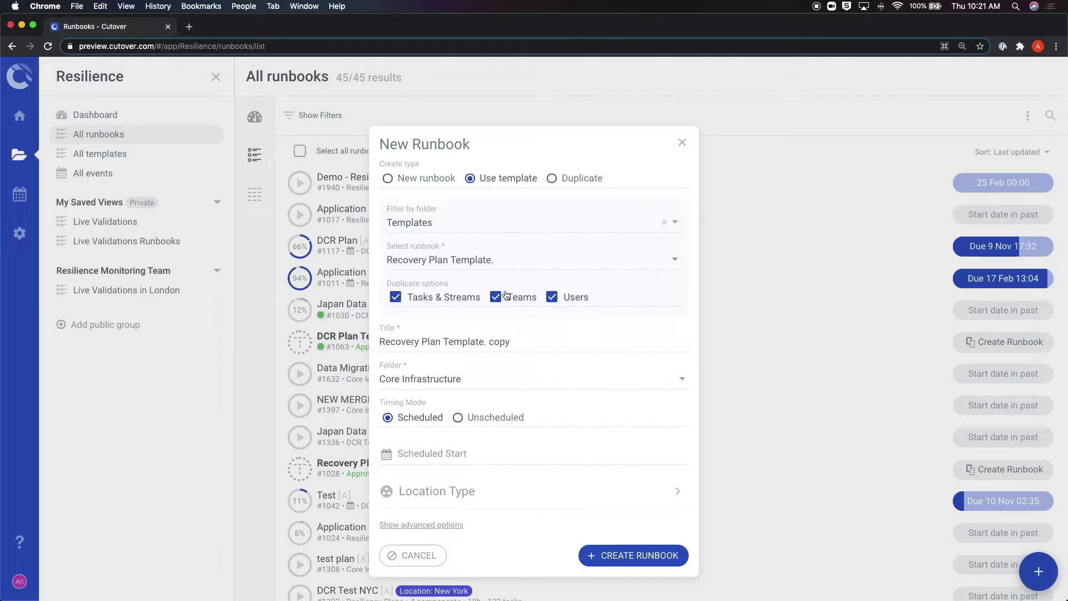
pyautogui.click(552, 298)
pyautogui.click(495, 297)
pyautogui.click(552, 297)
# Title it 'Resilience Recovery Plan', file under Resiliency Plans, start 25 Feb 2021, and create it
pyautogui.scroll(-1, 538, 330)
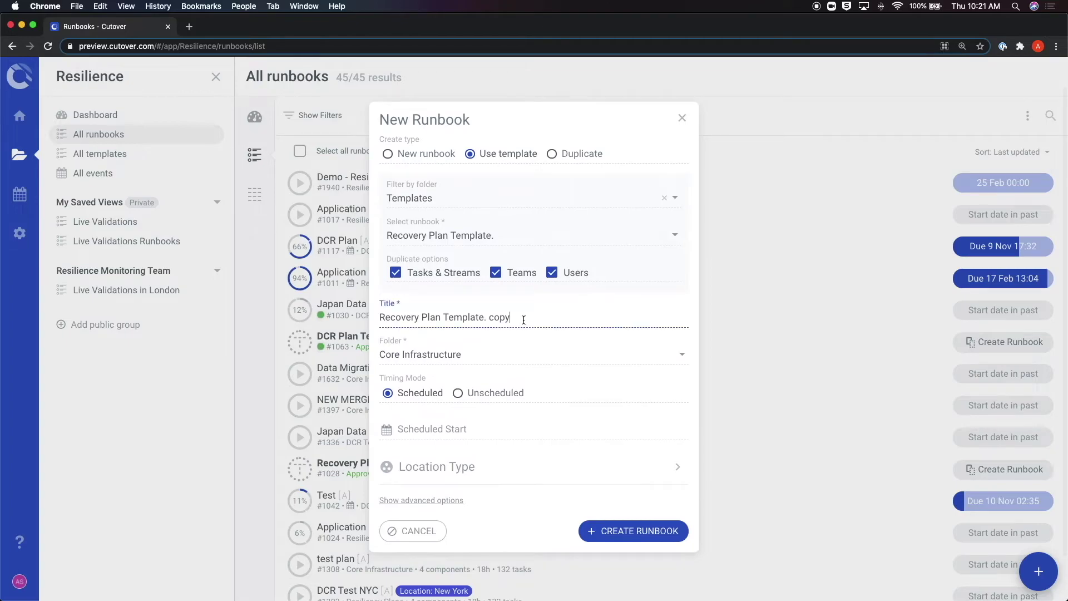
pyautogui.moveTo(564, 317); pyautogui.dragTo(371, 316)
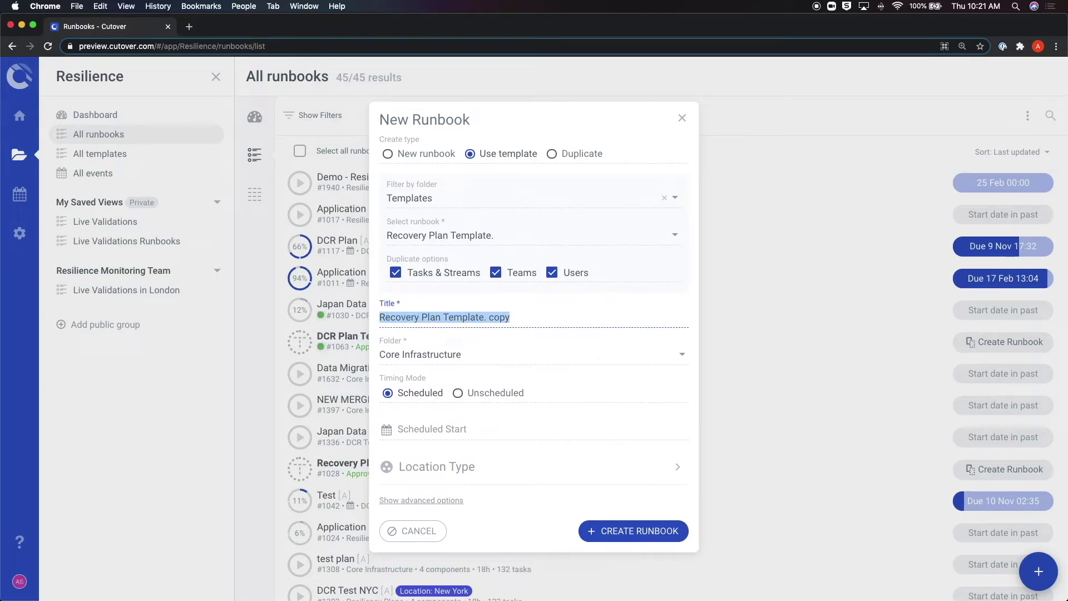
pyautogui.write('Resilience Recovery Plan')
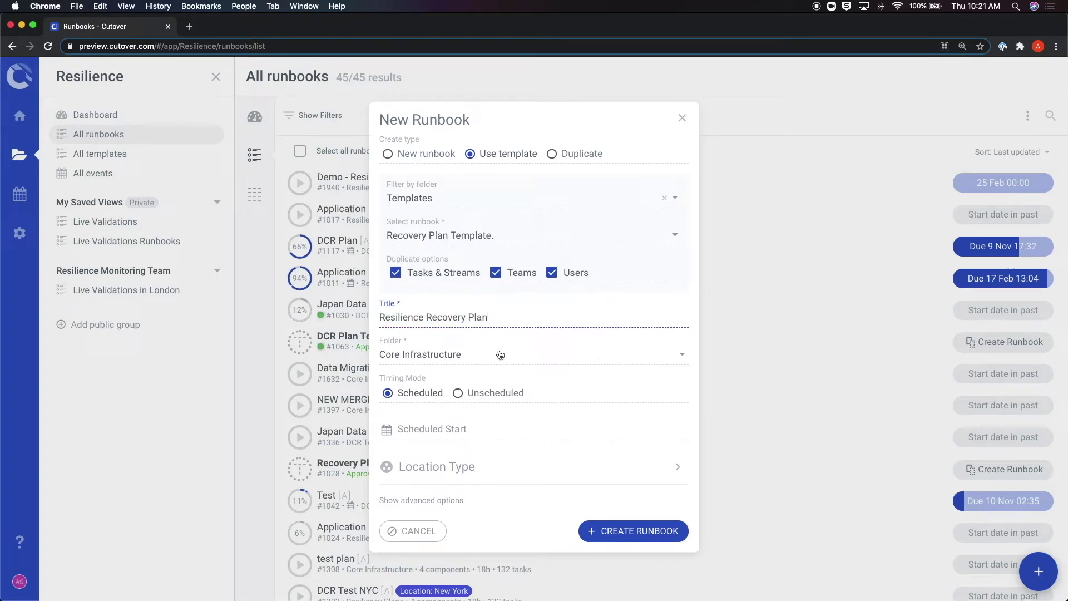
pyautogui.scroll(-1, 500, 355)
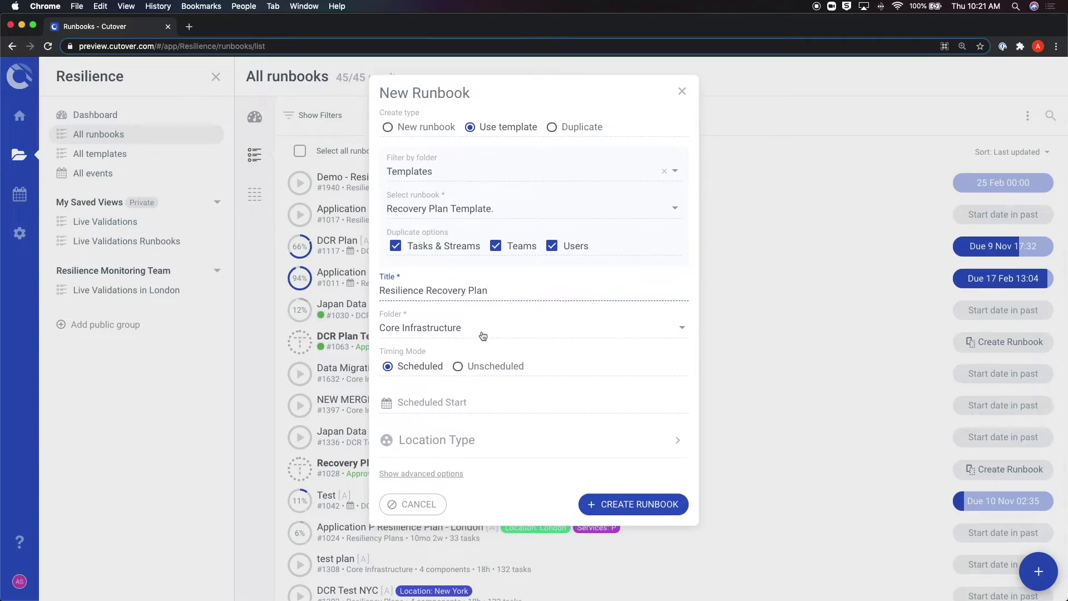
pyautogui.click(485, 330)
pyautogui.scroll(-1, 481, 370)
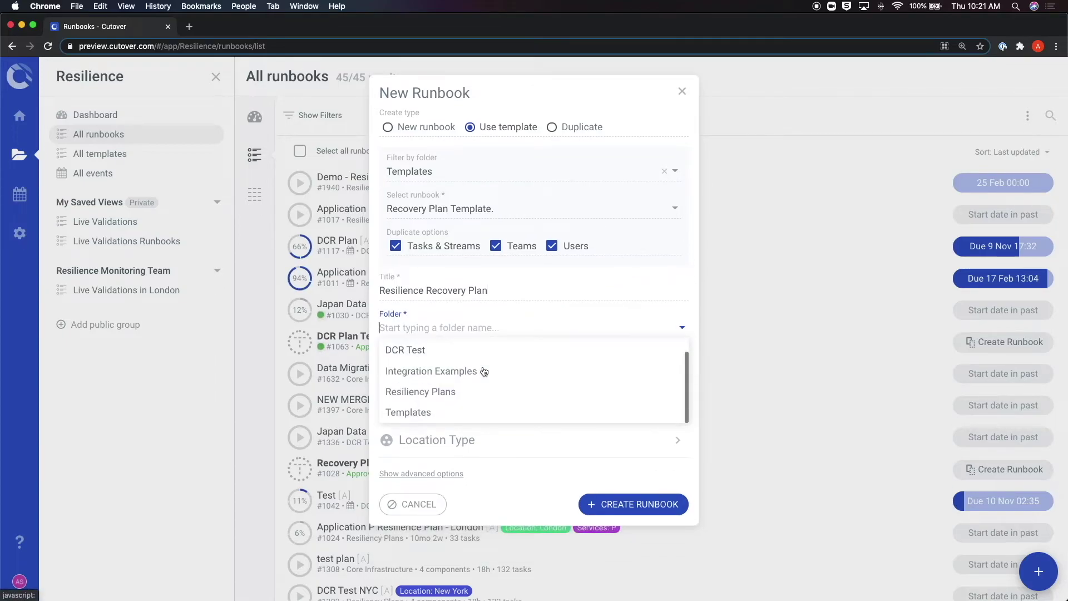
pyautogui.click(450, 395)
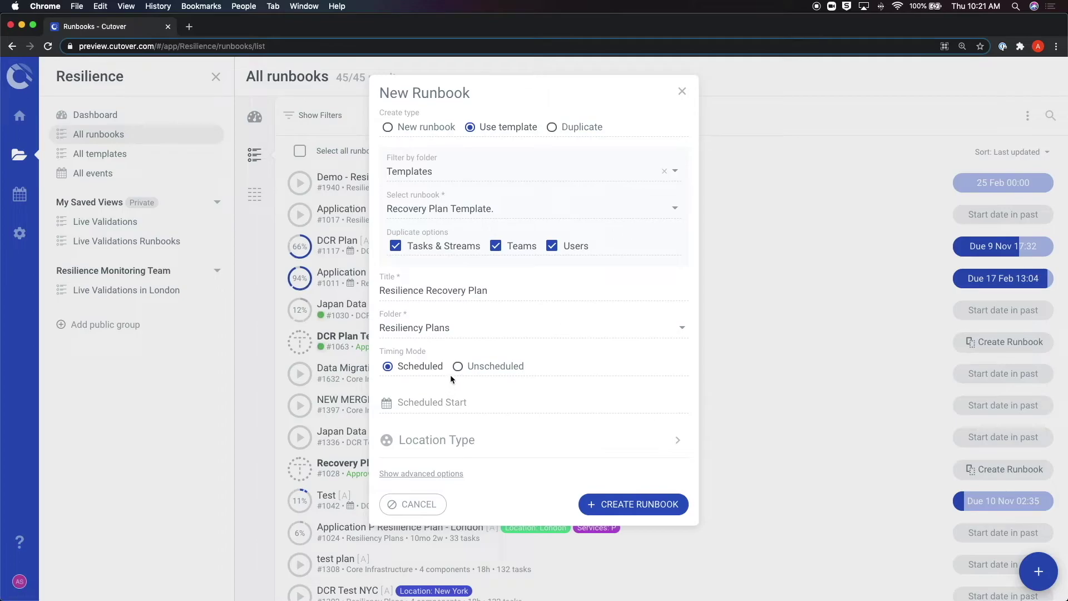
pyautogui.click(438, 394)
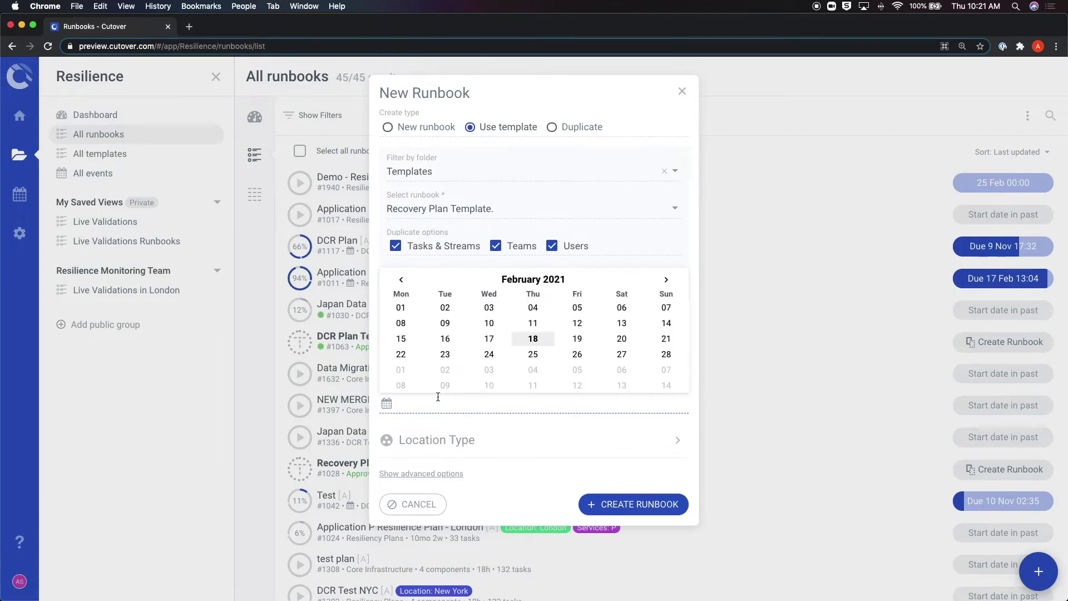
pyautogui.click(533, 355)
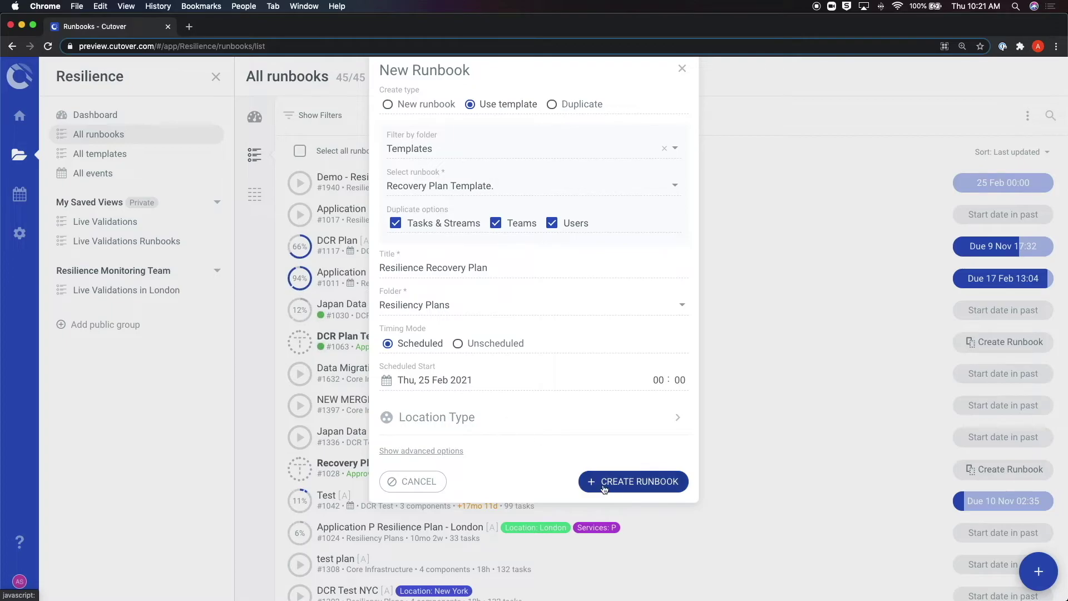
pyautogui.click(645, 482)
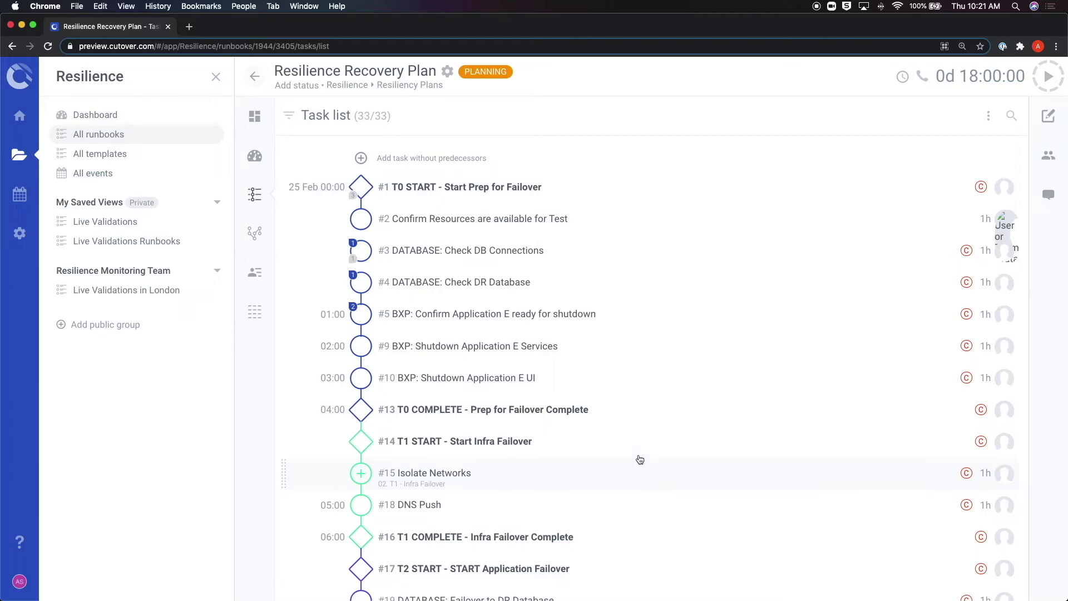
# Scroll down through the 33 template tasks and back up to the top
pyautogui.scroll(-5, 473, 311)
pyautogui.scroll(-10, 474, 311)
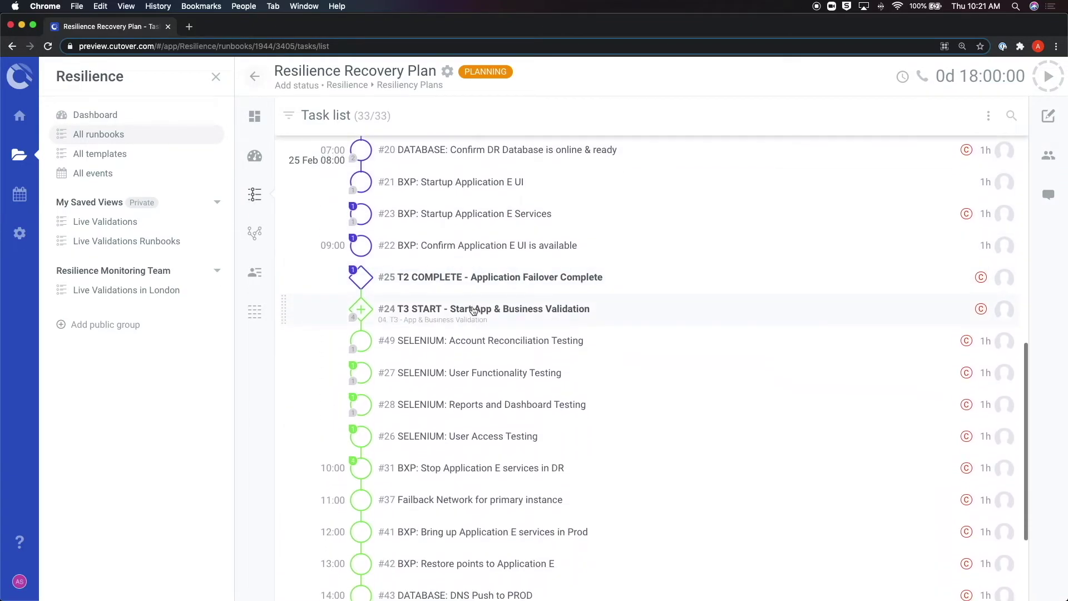
pyautogui.scroll(3, 474, 311)
pyautogui.scroll(10, 473, 310)
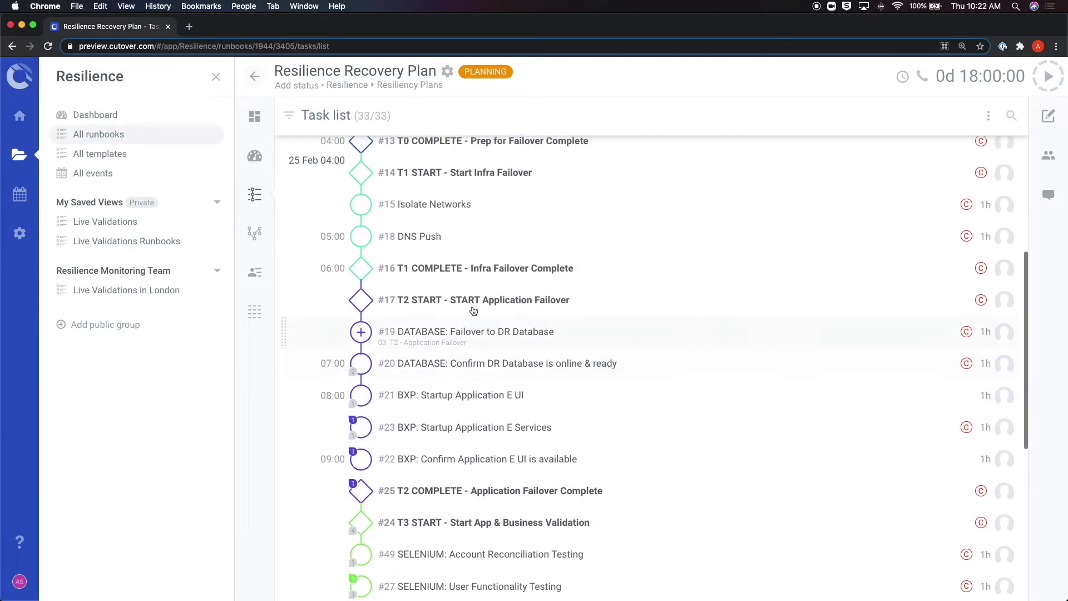
pyautogui.scroll(2, 473, 310)
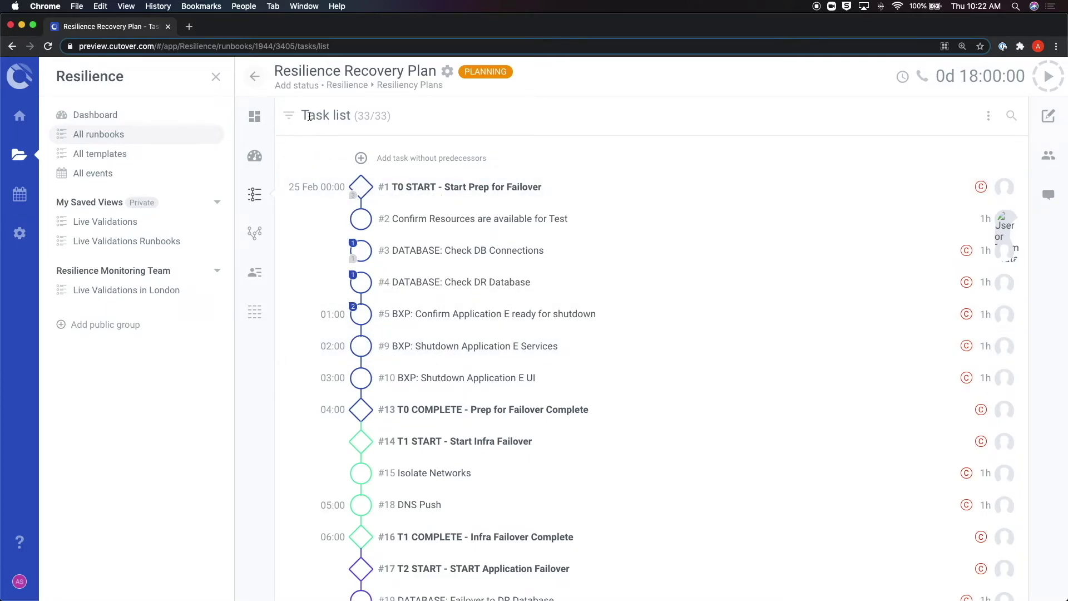
pyautogui.click(288, 120)
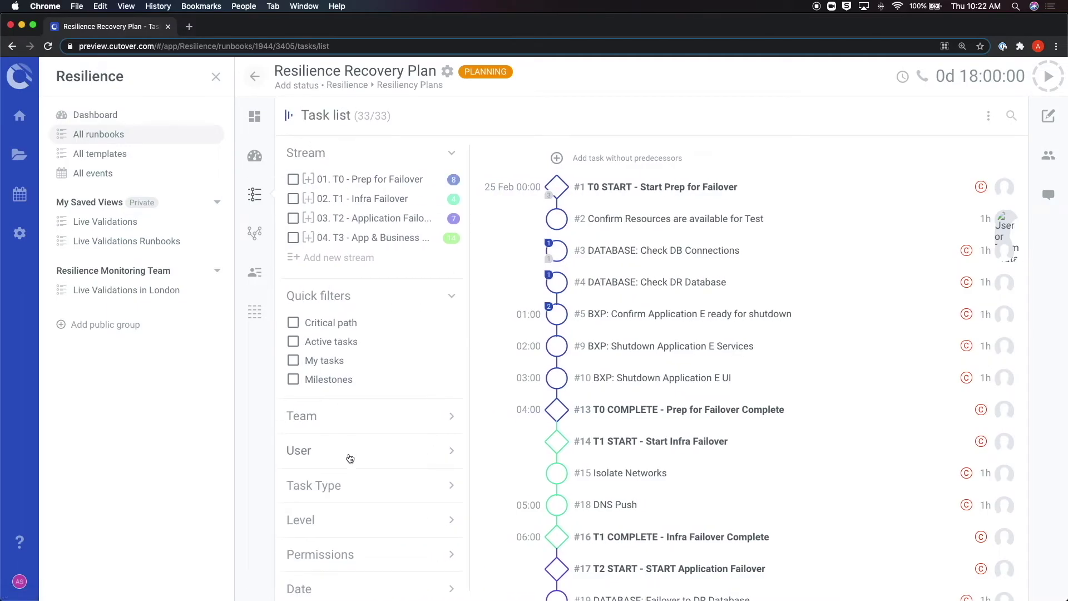
pyautogui.scroll(-4, 352, 489)
pyautogui.scroll(5, 352, 490)
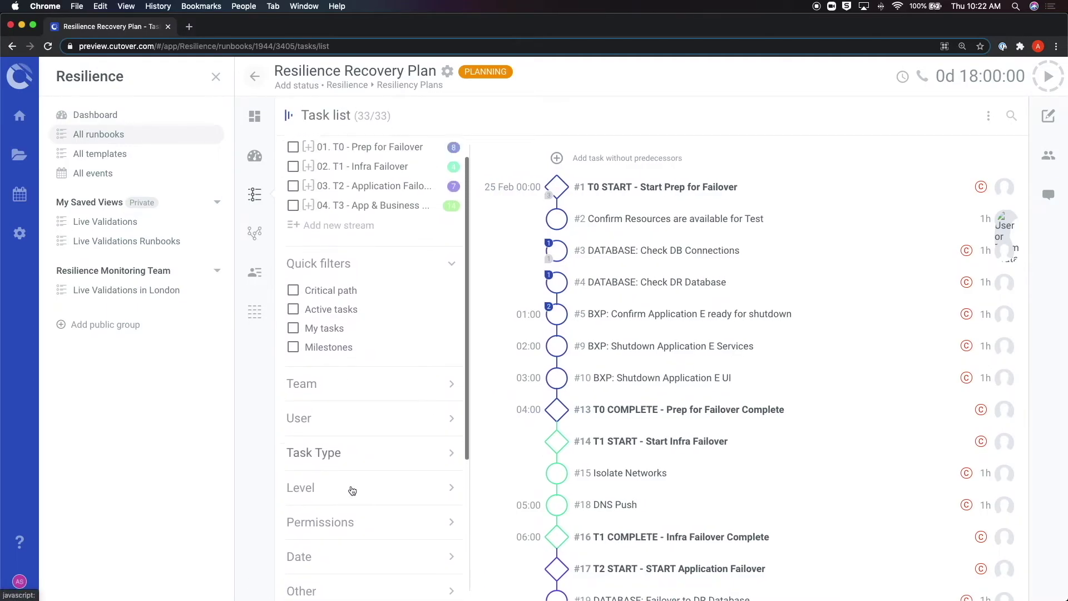
pyautogui.click(289, 116)
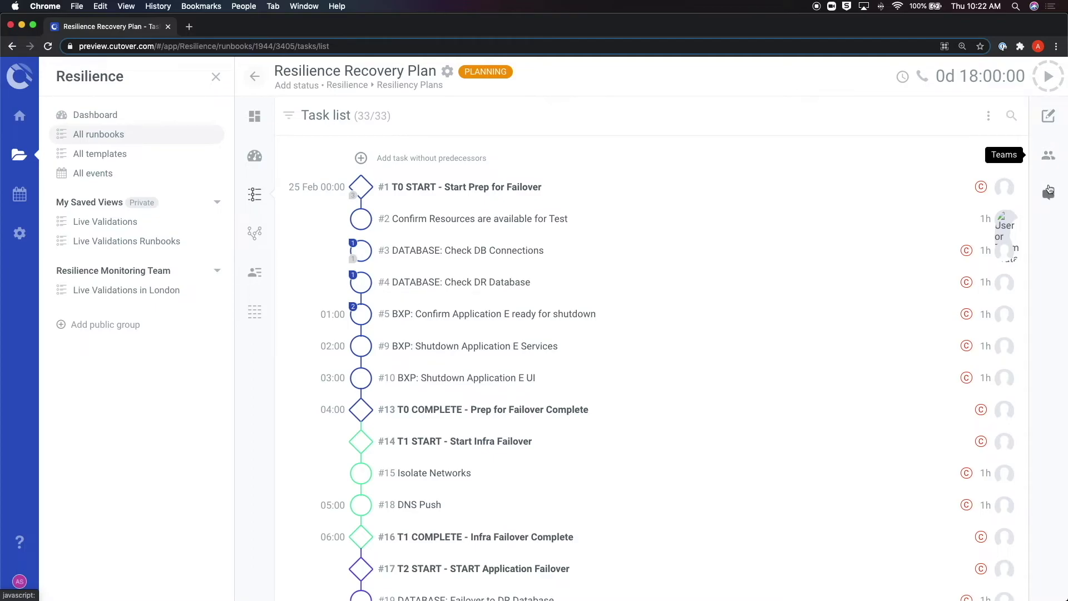
pyautogui.scroll(-2, 946, 234)
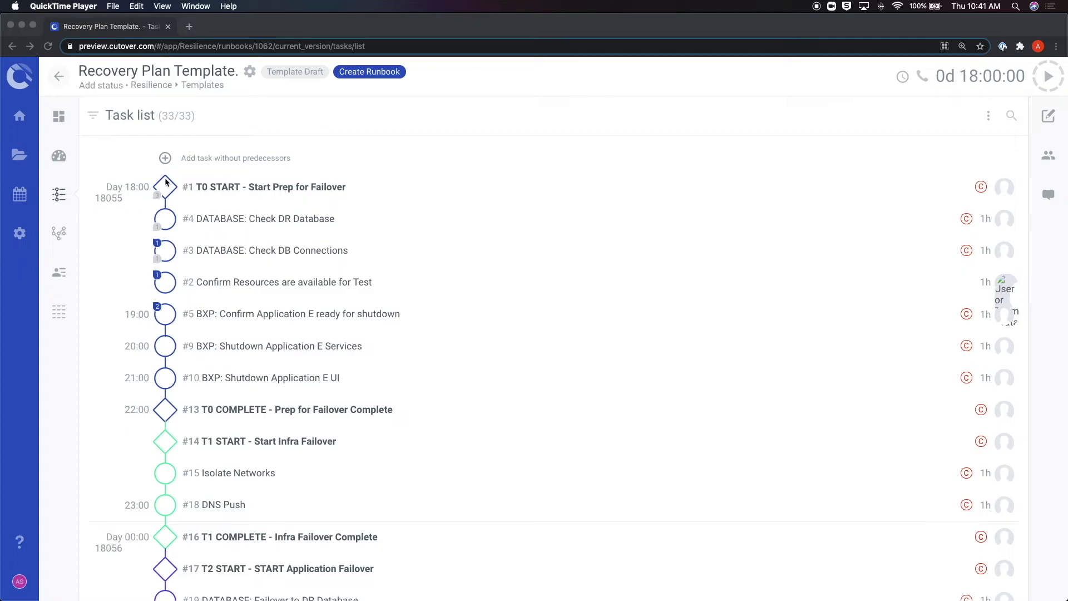
# Open the runbook homepage and click into the Useful Links section's text
pyautogui.click(60, 122)
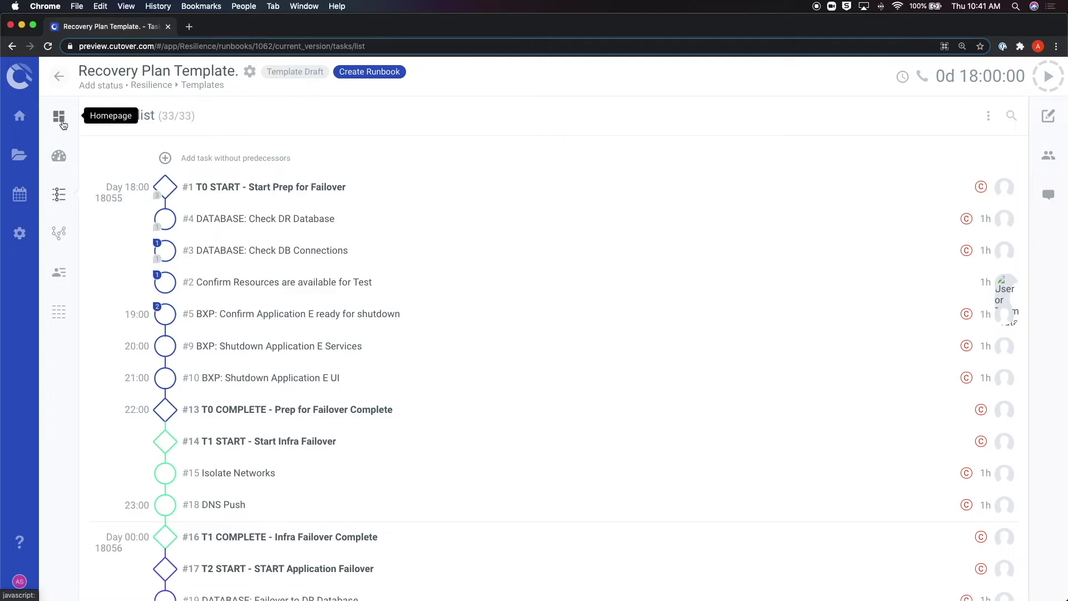
pyautogui.click(61, 121)
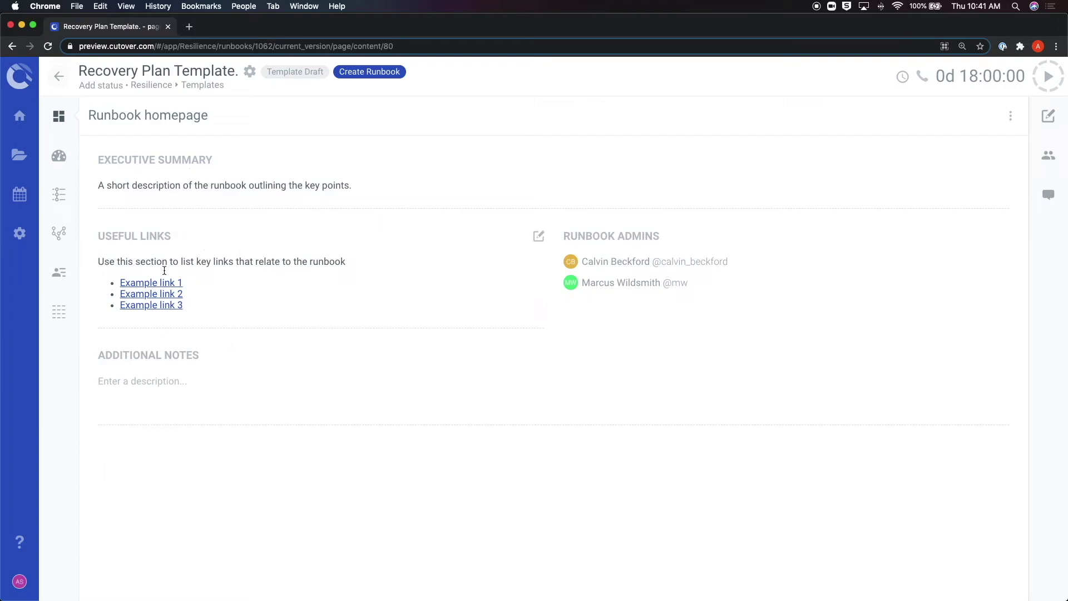
pyautogui.click(223, 262)
pyautogui.click(215, 312)
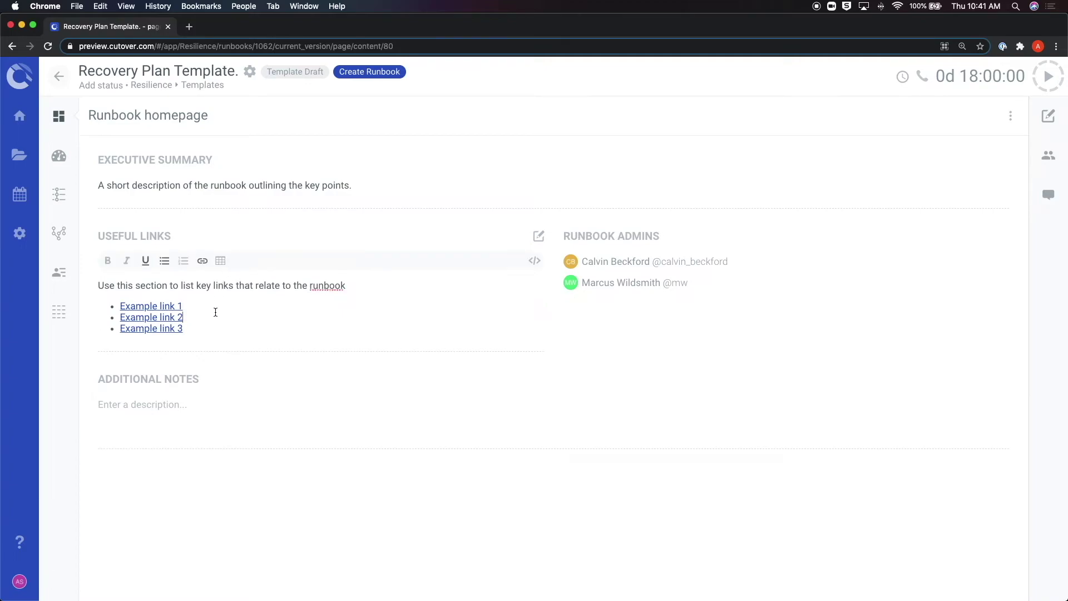
pyautogui.click(223, 287)
# Show the Recovery Plan Template dashboard: 0% complete, 33 tasks running late
pyautogui.click(61, 159)
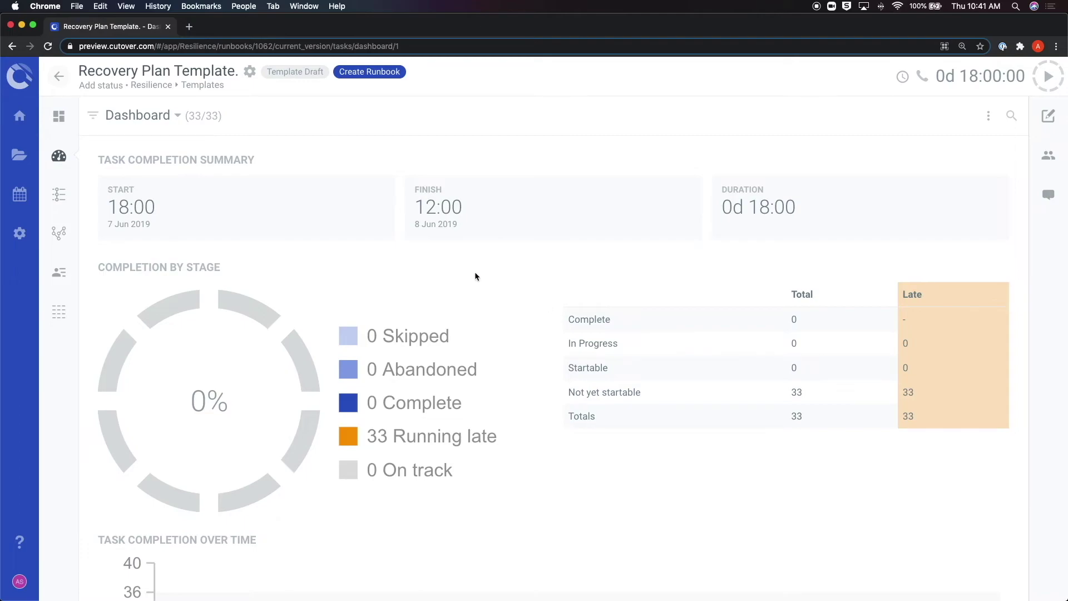
pyautogui.scroll(-5, 473, 274)
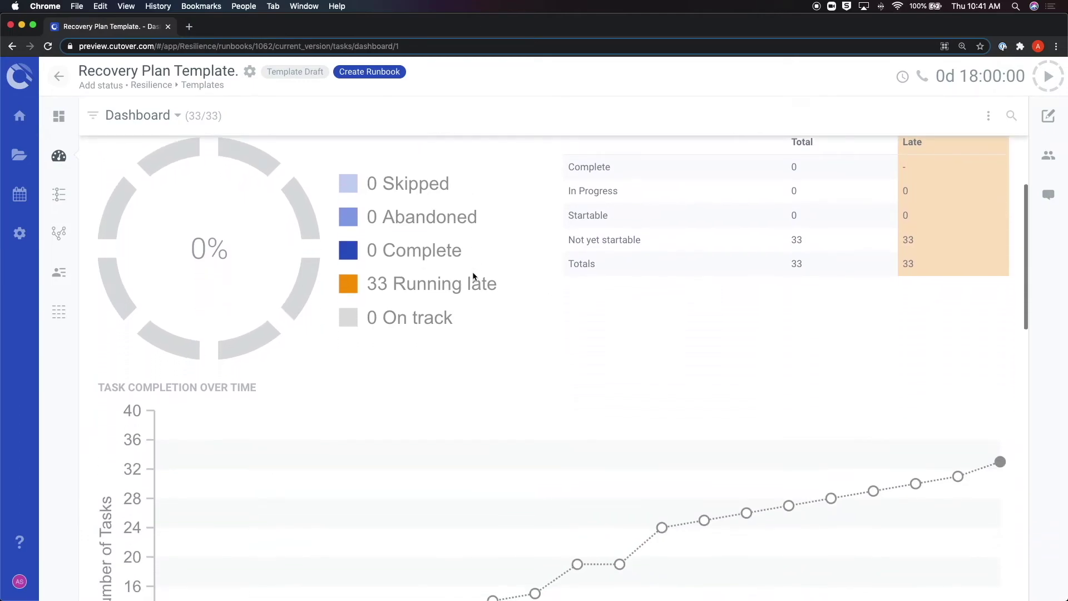
pyautogui.scroll(4, 473, 275)
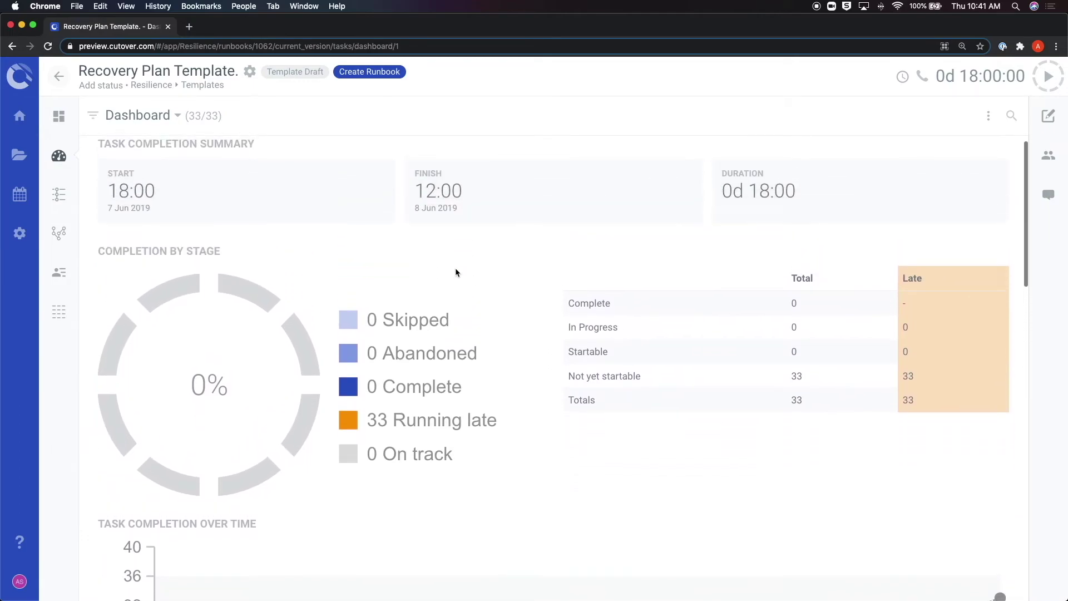
# Display the template's tasks as a node map, pan around its branches, then list runbook users
pyautogui.click(60, 234)
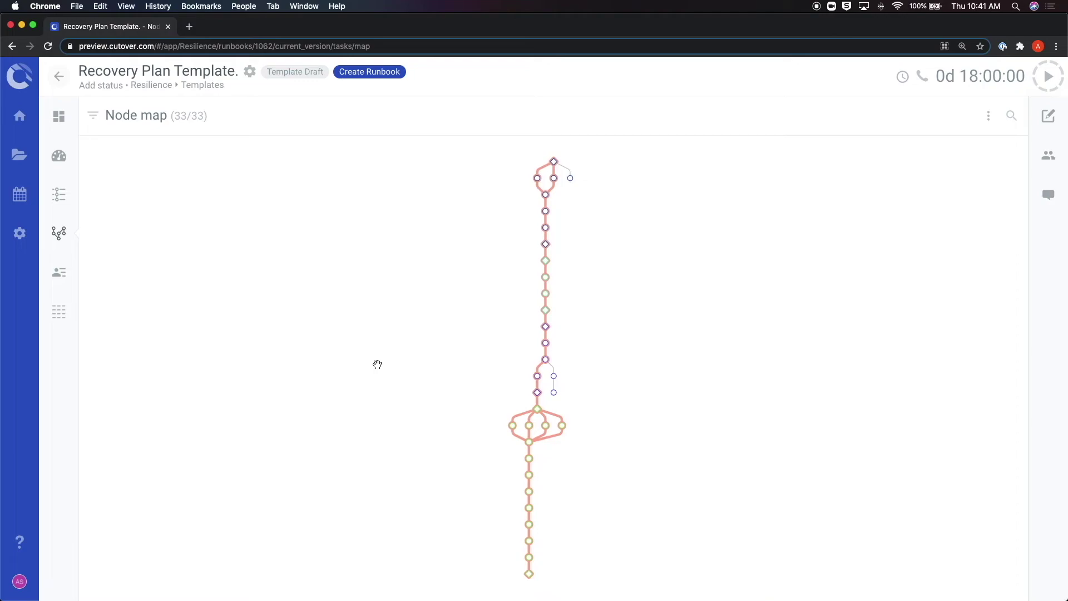
pyautogui.moveTo(377, 364); pyautogui.dragTo(299, 321)
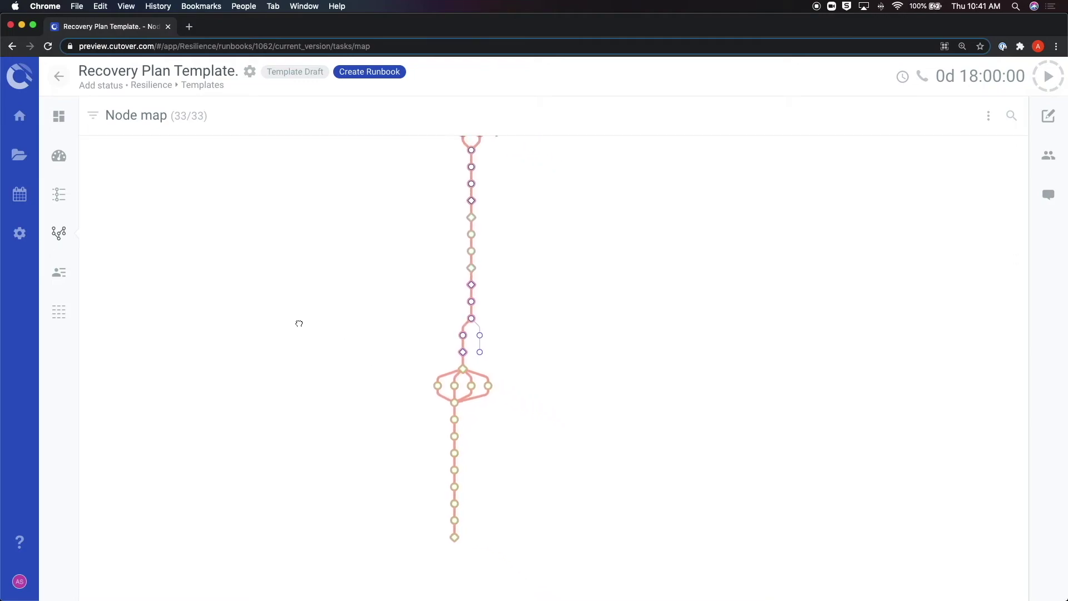
pyautogui.scroll(3, 501, 284)
pyautogui.moveTo(502, 277); pyautogui.dragTo(570, 301)
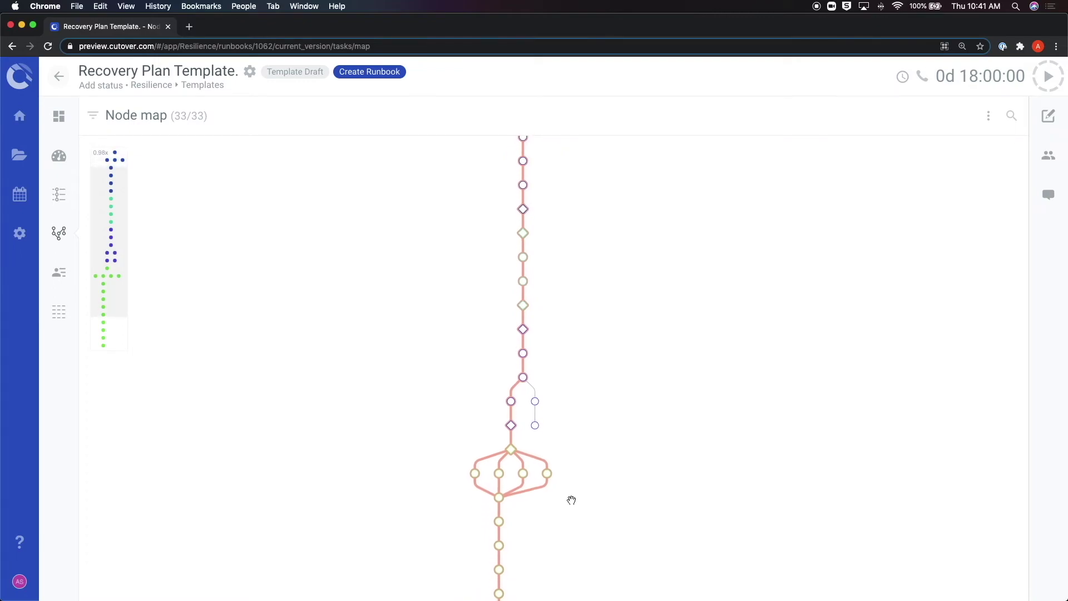
pyautogui.moveTo(570, 498)
pyautogui.mouseDown()
pyautogui.moveTo(575, 317)
pyautogui.moveTo(580, 492)
pyautogui.mouseUp()
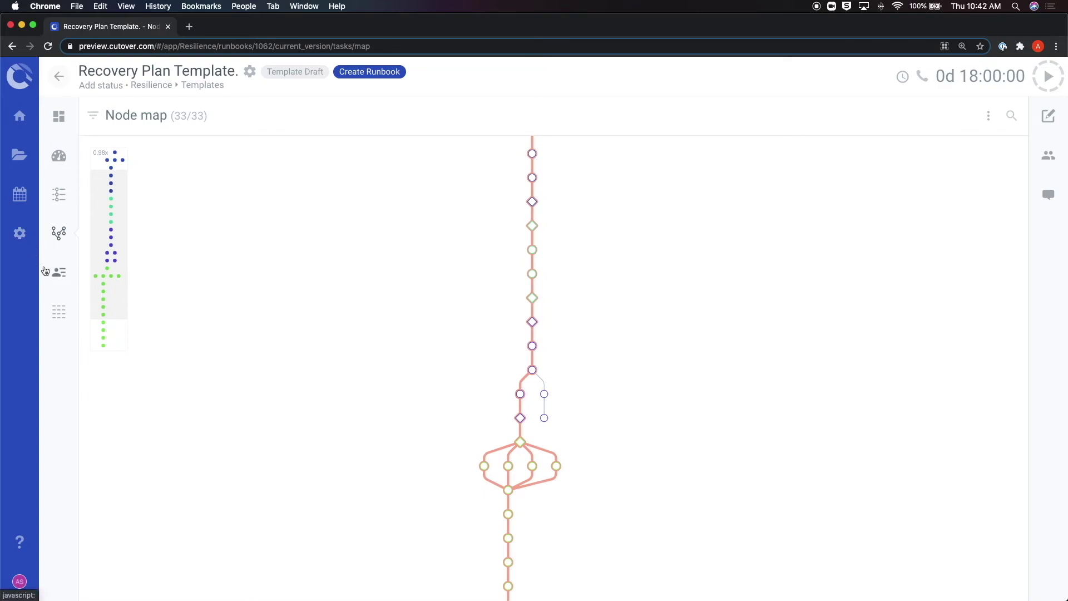
pyautogui.click(64, 282)
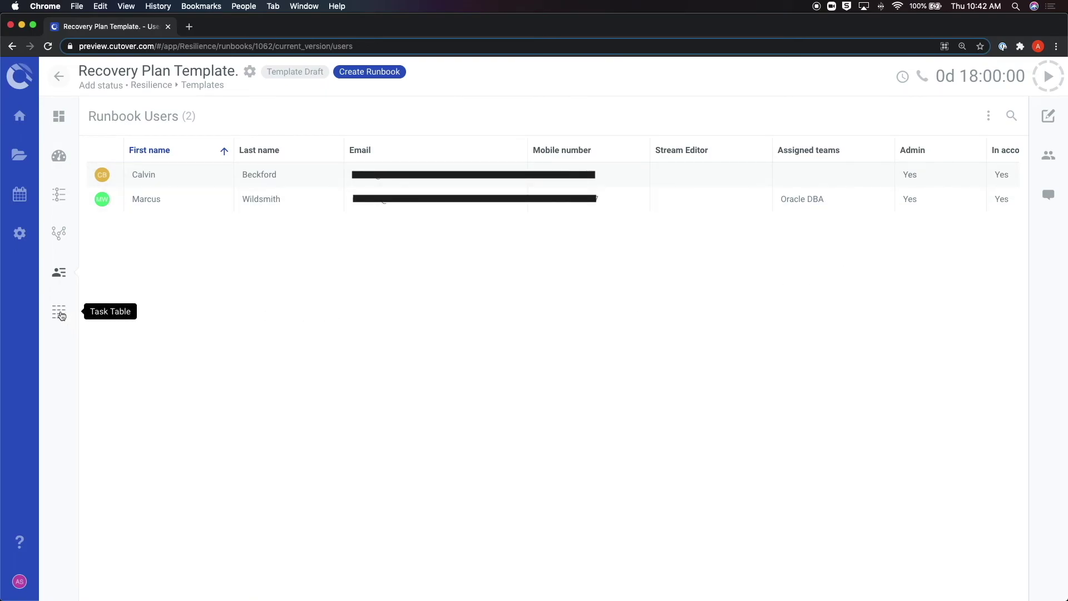
# Browse the task table's stream, planned start, duration and task type columns
pyautogui.click(61, 316)
pyautogui.scroll(-5, 378, 351)
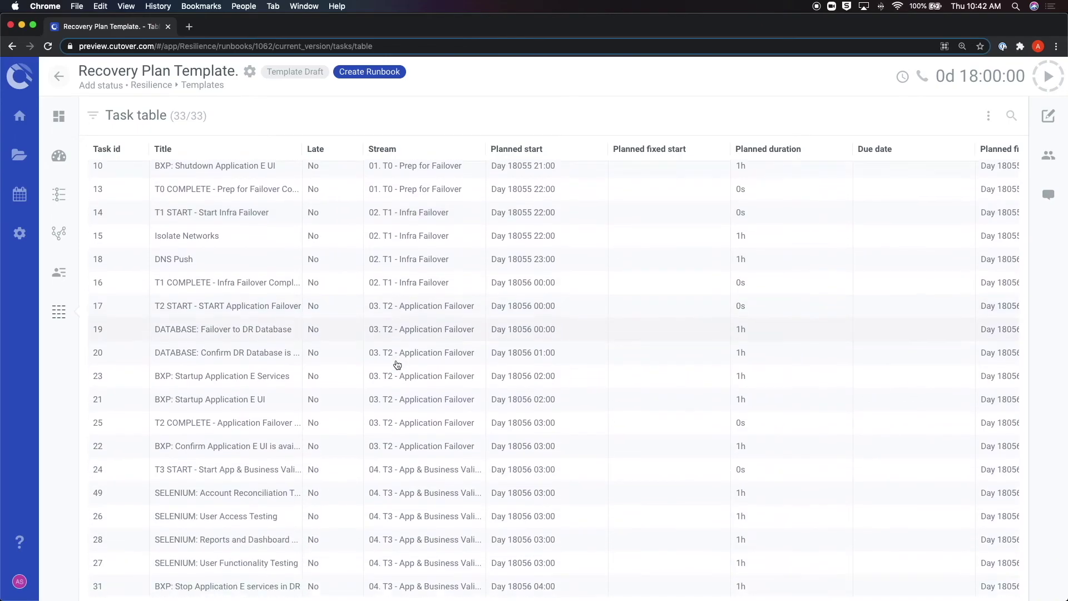
pyautogui.scroll(-1, 398, 365)
pyautogui.hscroll(5, 398, 364)
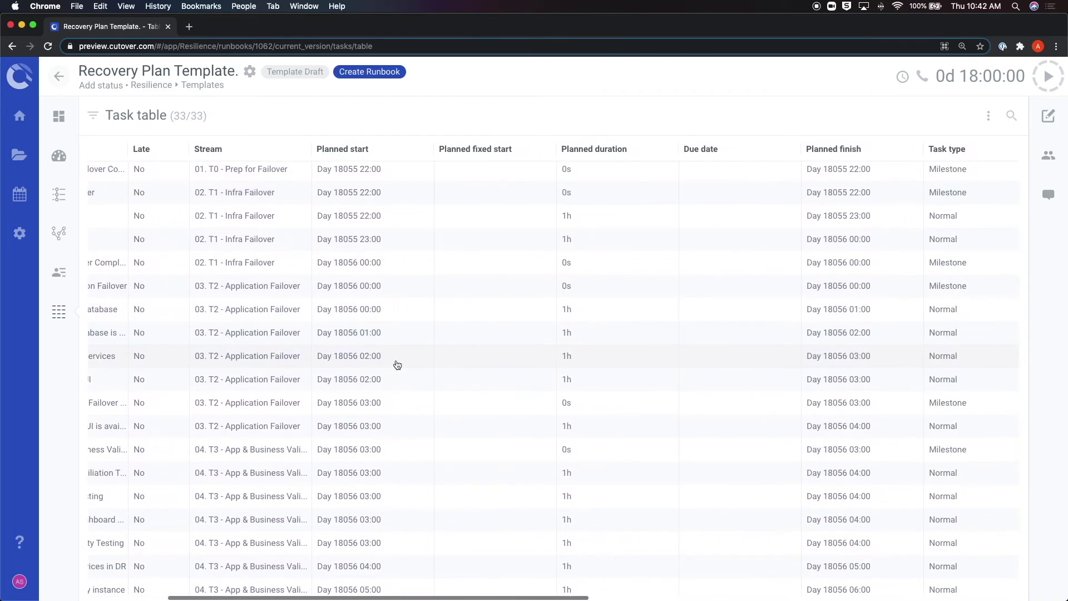
pyautogui.hscroll(-5, 397, 364)
pyautogui.scroll(6, 397, 364)
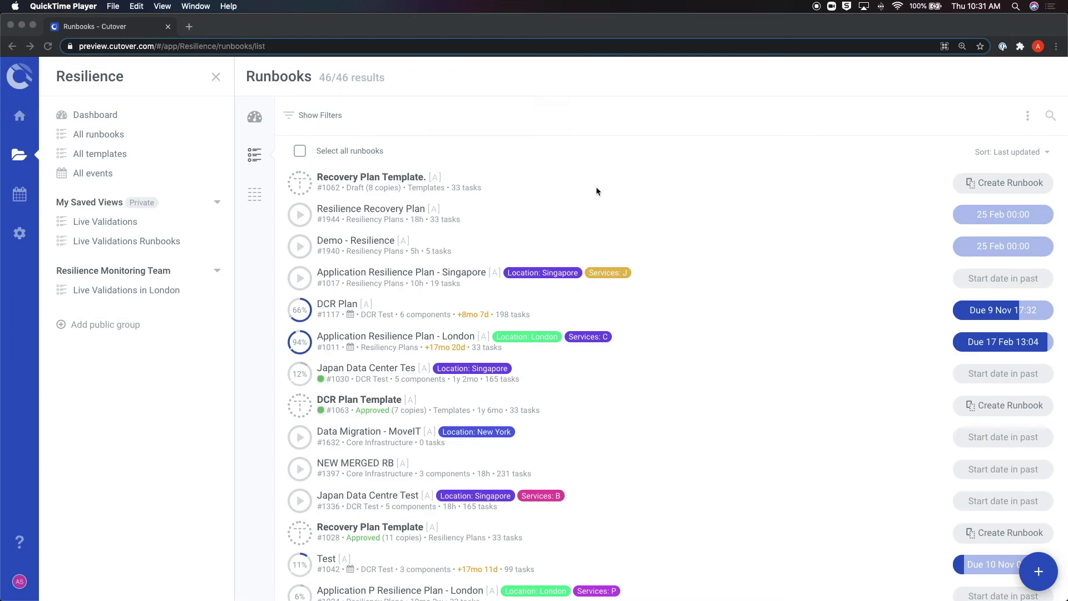
pyautogui.click(413, 290)
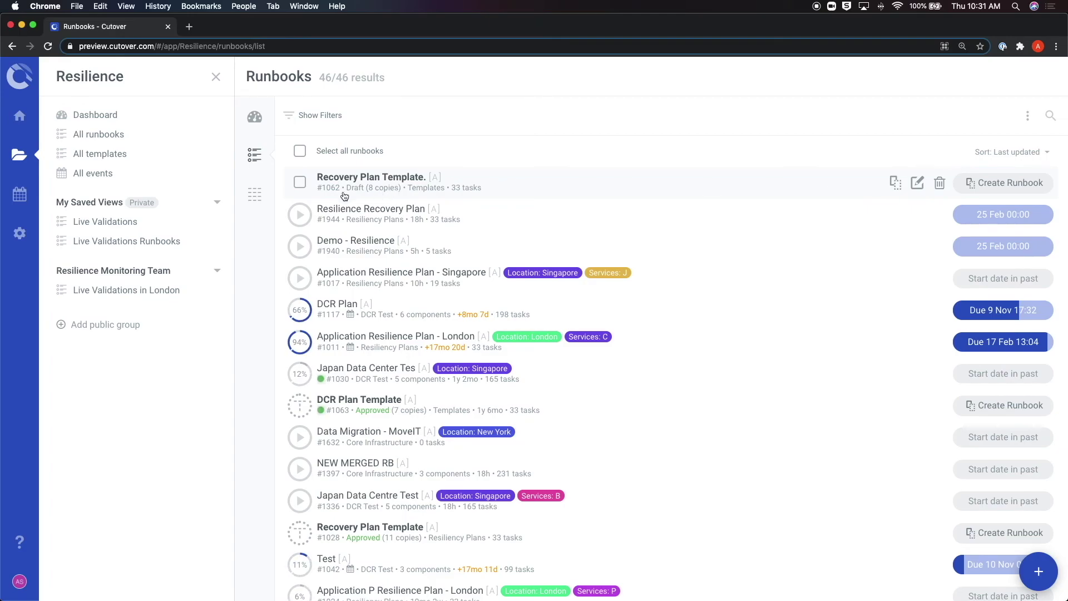
pyautogui.click(299, 183)
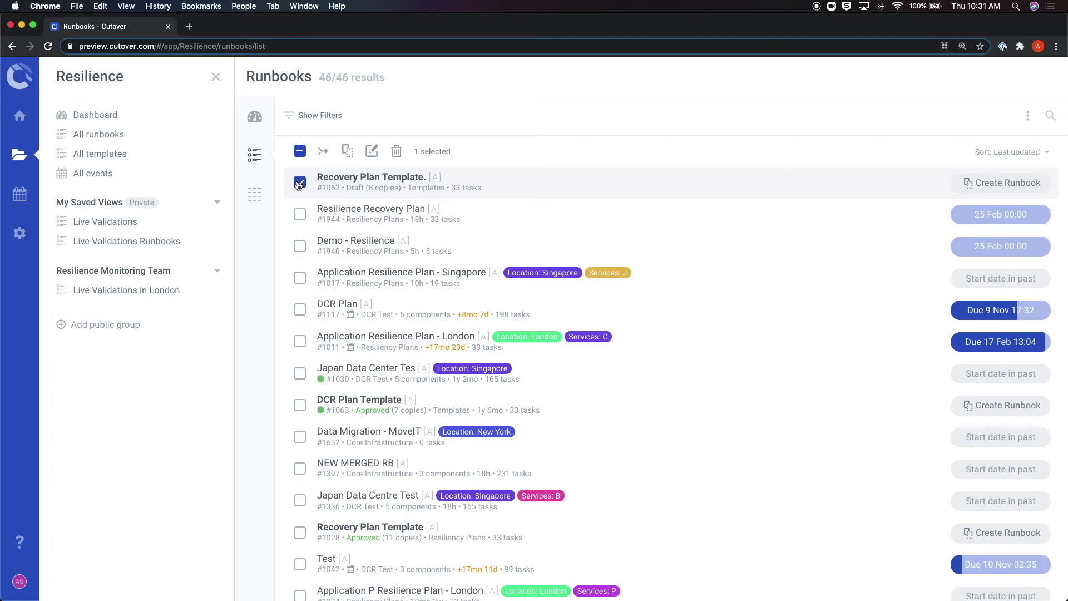
pyautogui.click(300, 214)
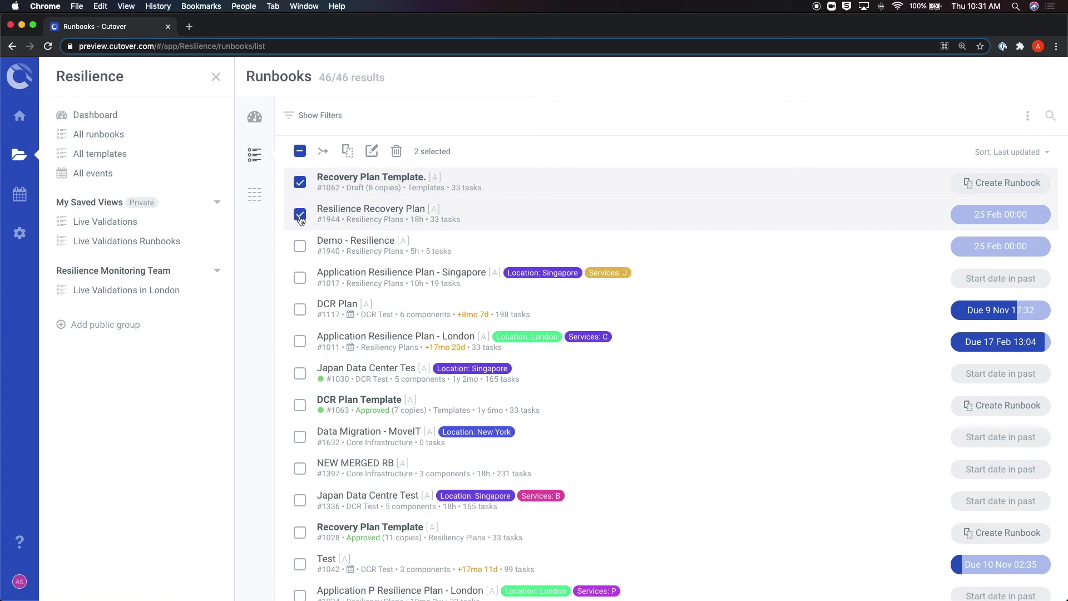
pyautogui.click(299, 246)
pyautogui.click(299, 279)
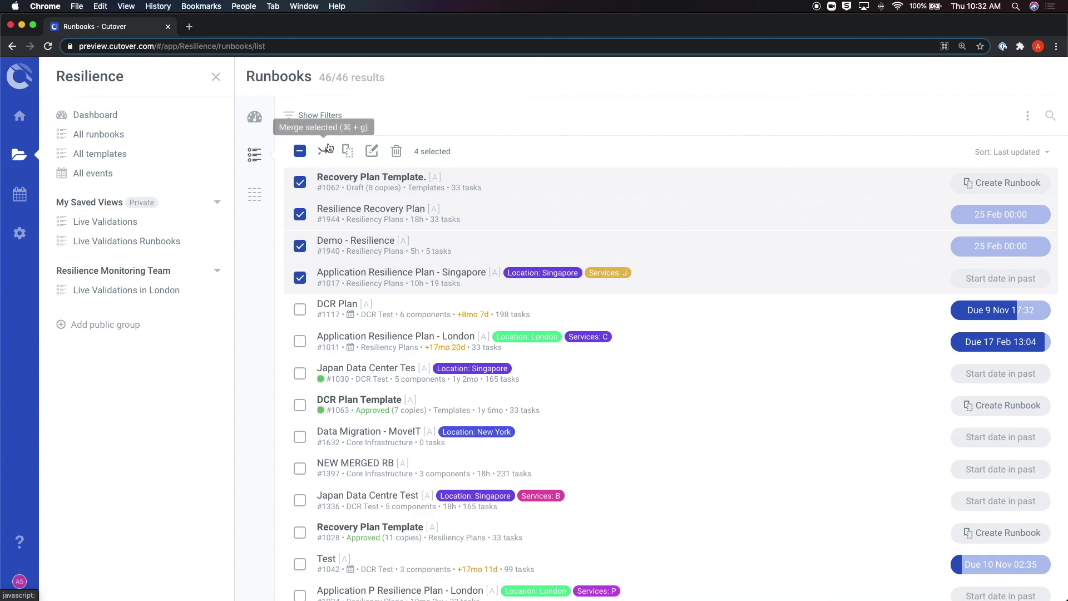
pyautogui.click(300, 151)
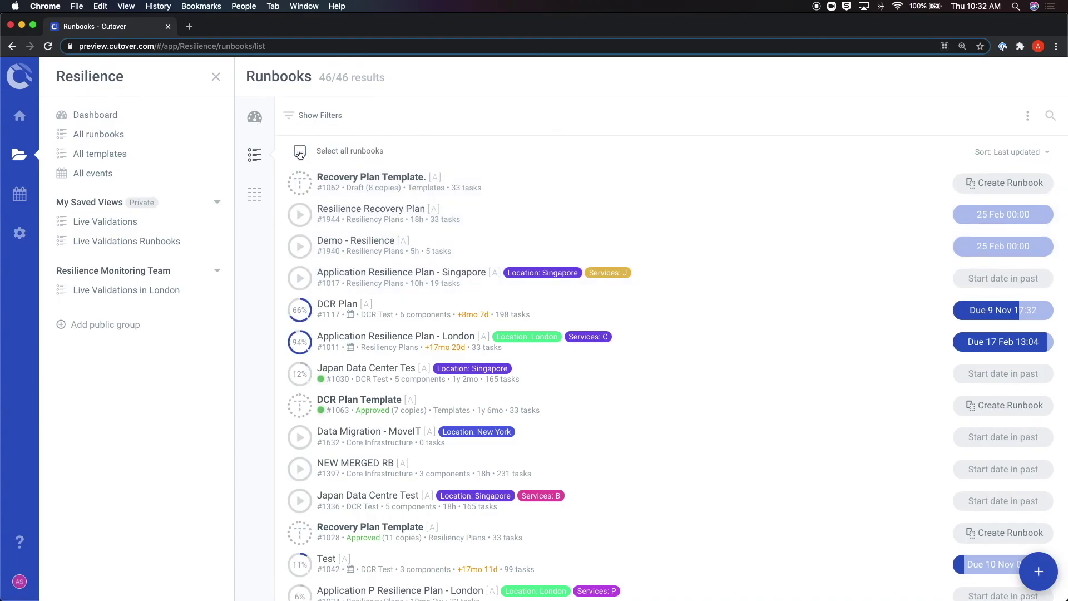